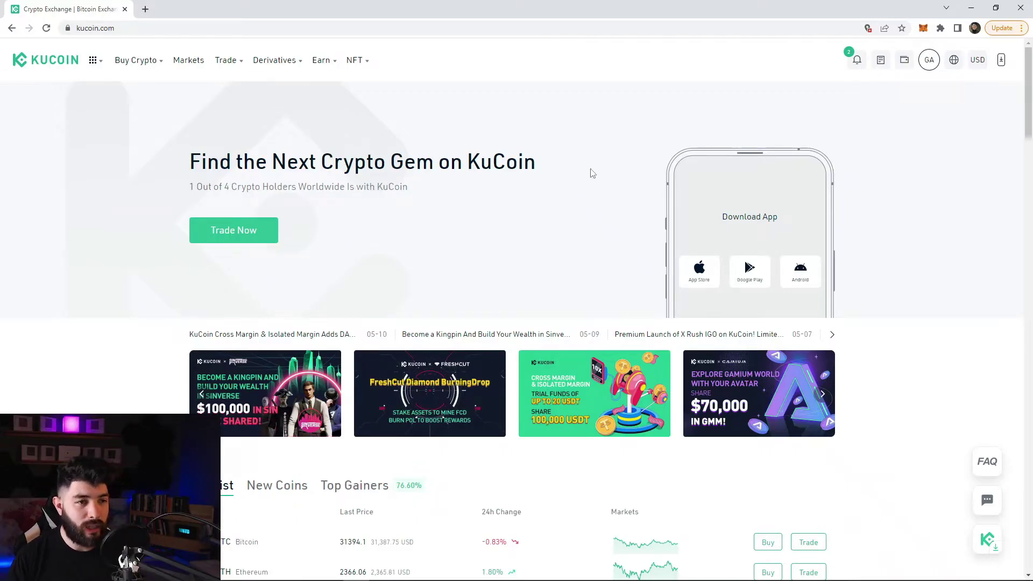
Step: Open the Main Account from the assets overview and examine its USDT balance
mouse_move(907, 70)
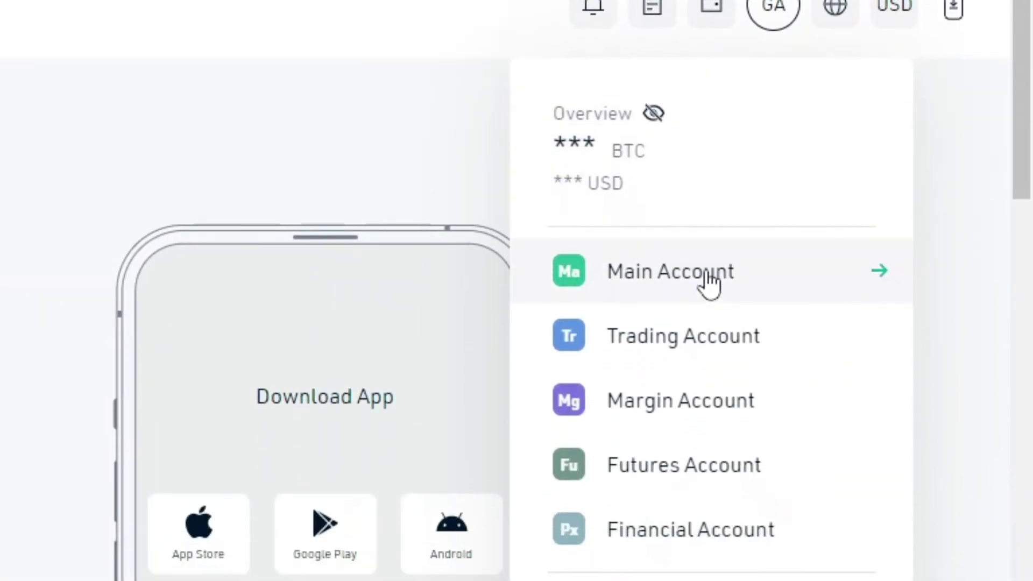
click(706, 282)
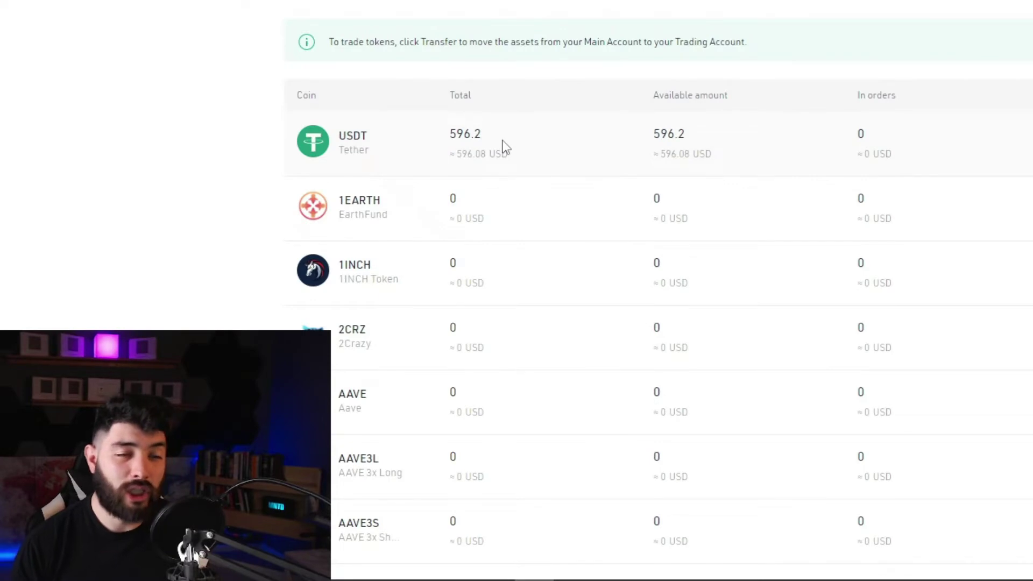
drag(496, 140, 442, 138)
click(526, 138)
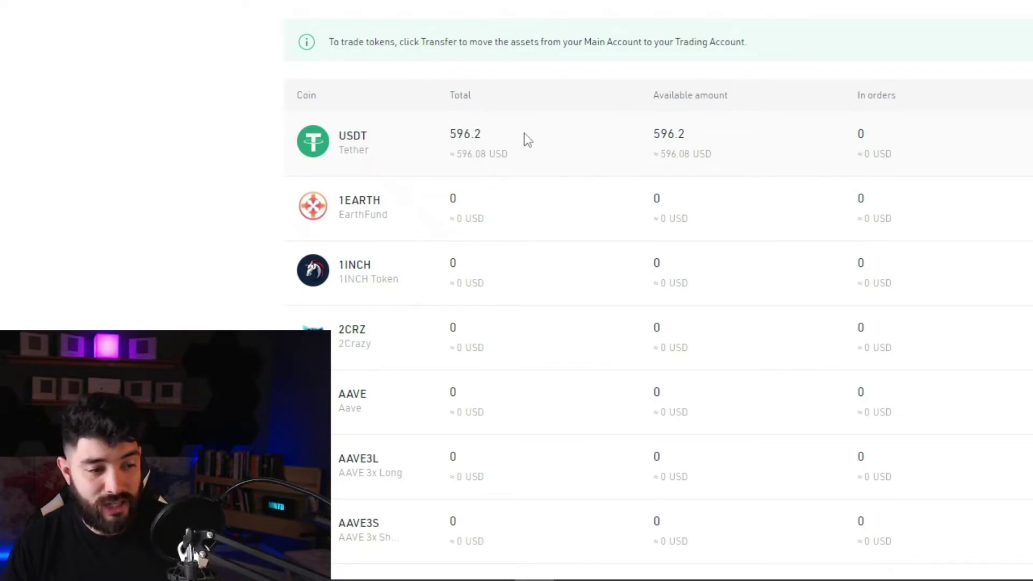
drag(525, 139, 443, 141)
click(531, 138)
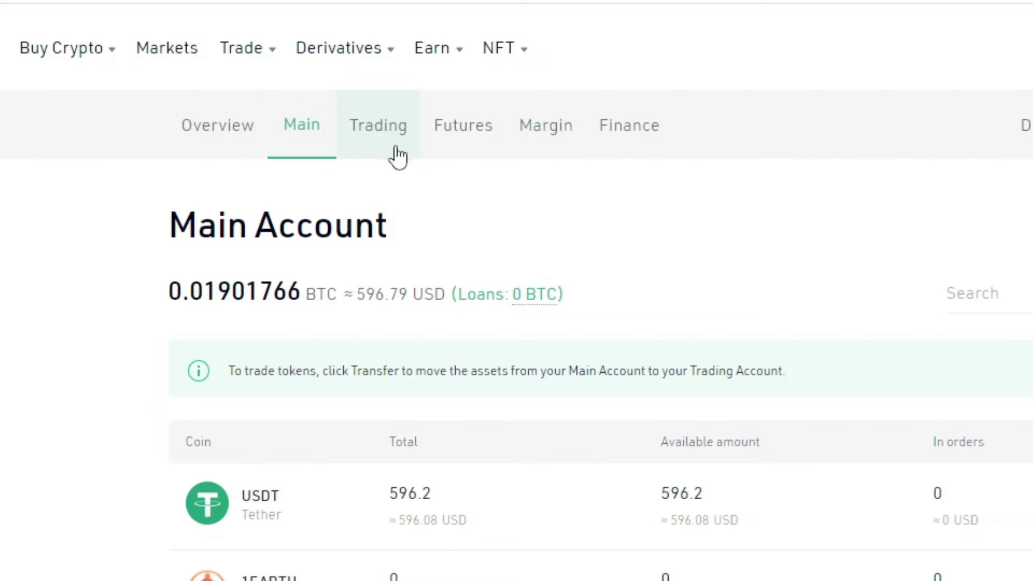
Step: Open the USDT deposit page, choose the TRX (TRC20) network and copy the deposit address
mouse_move(245, 48)
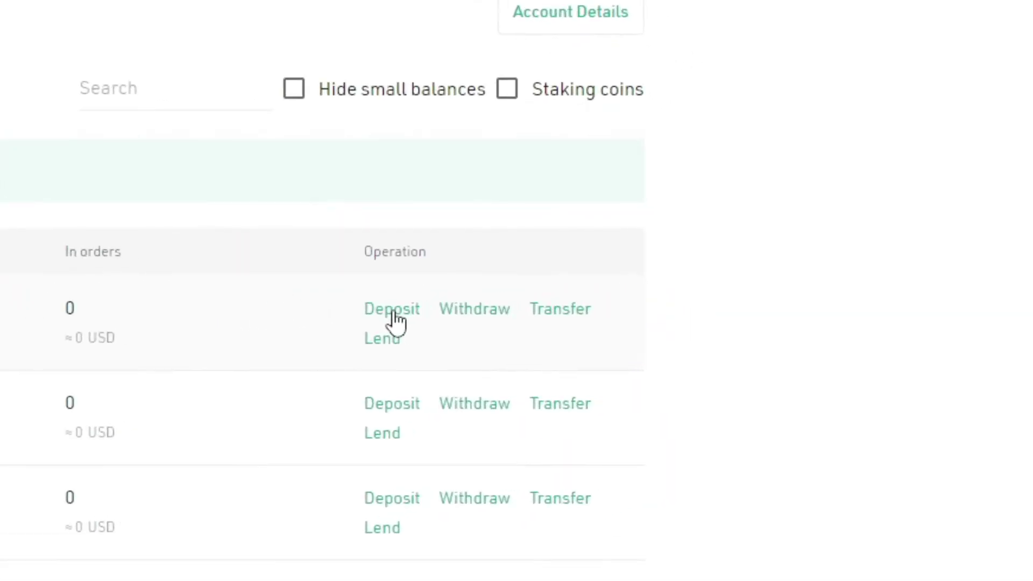
click(395, 320)
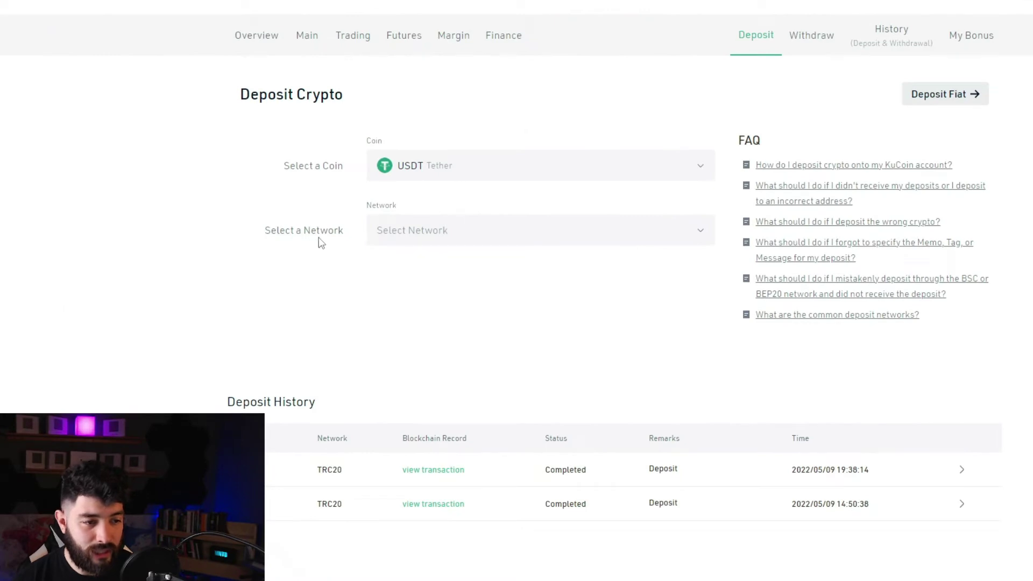
click(430, 240)
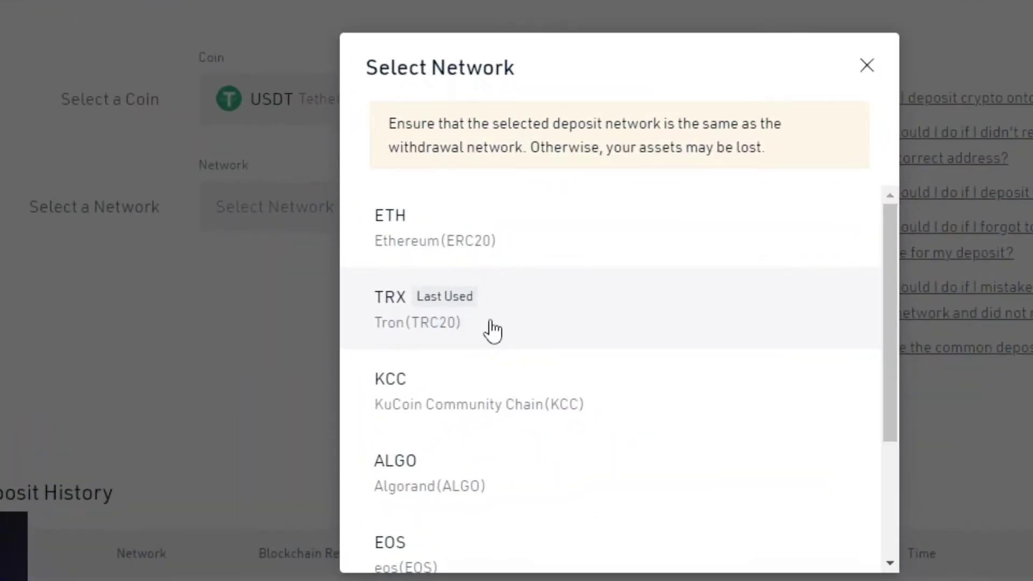
click(492, 331)
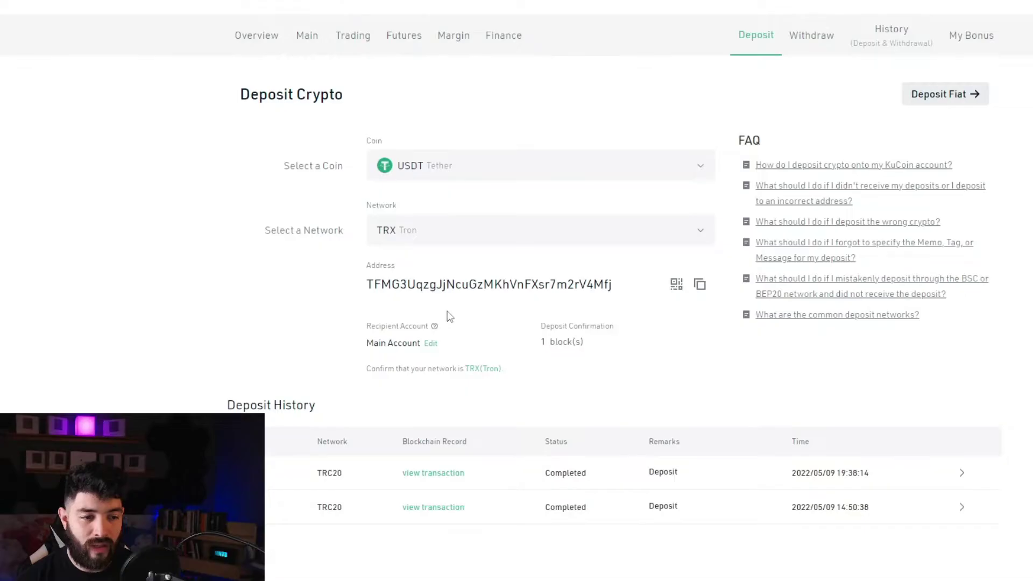
click(700, 285)
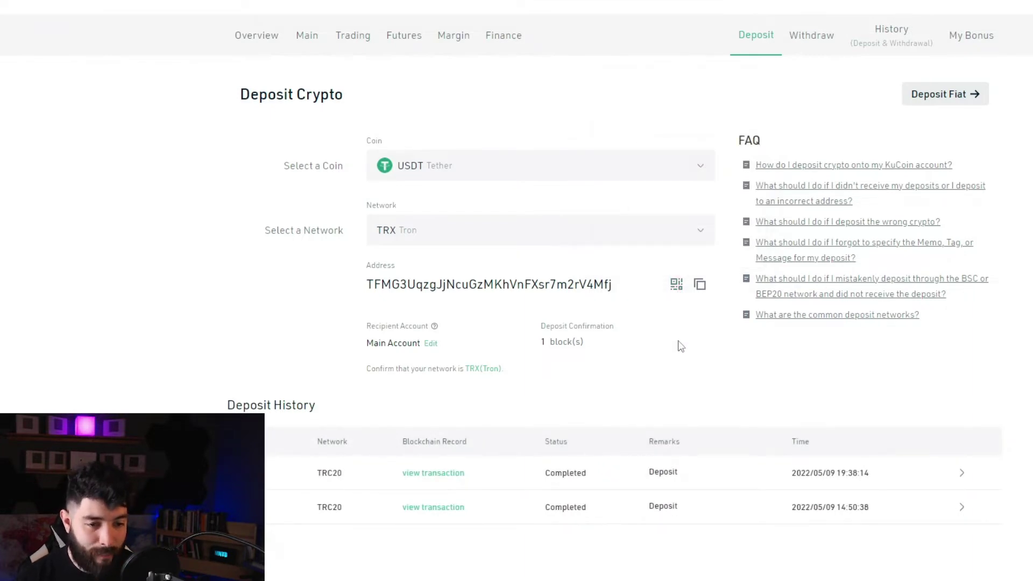
mouse_move(678, 296)
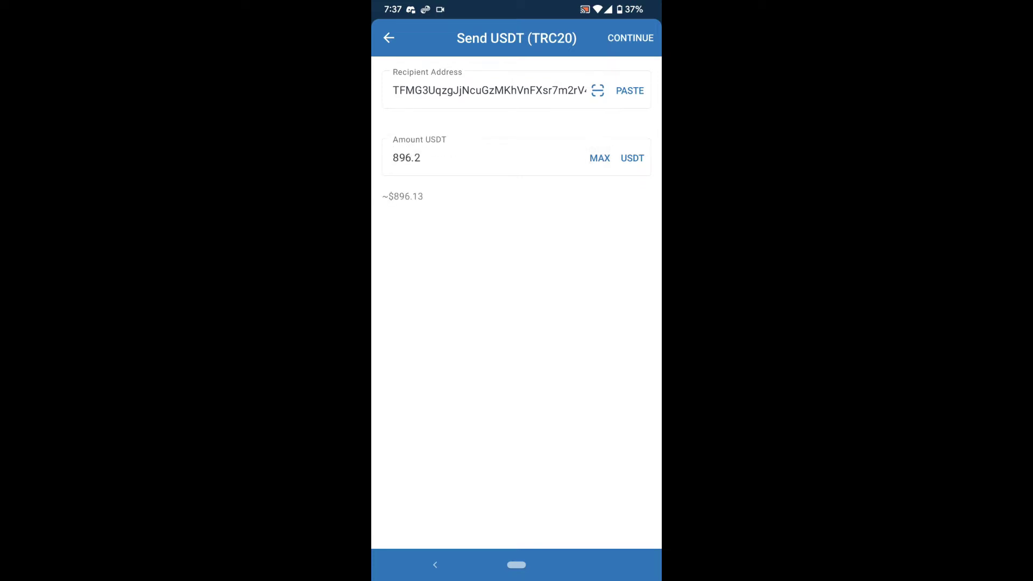
Step: Switch to the mobile wallet and confirm sending 896.2 USDT (TRC20) to the exchange deposit address
click(631, 38)
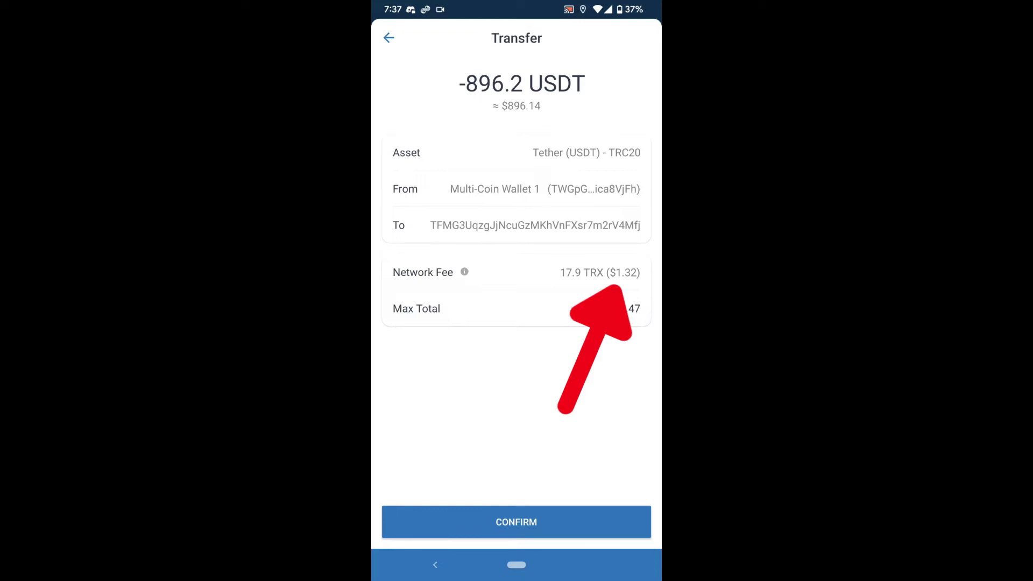
click(515, 522)
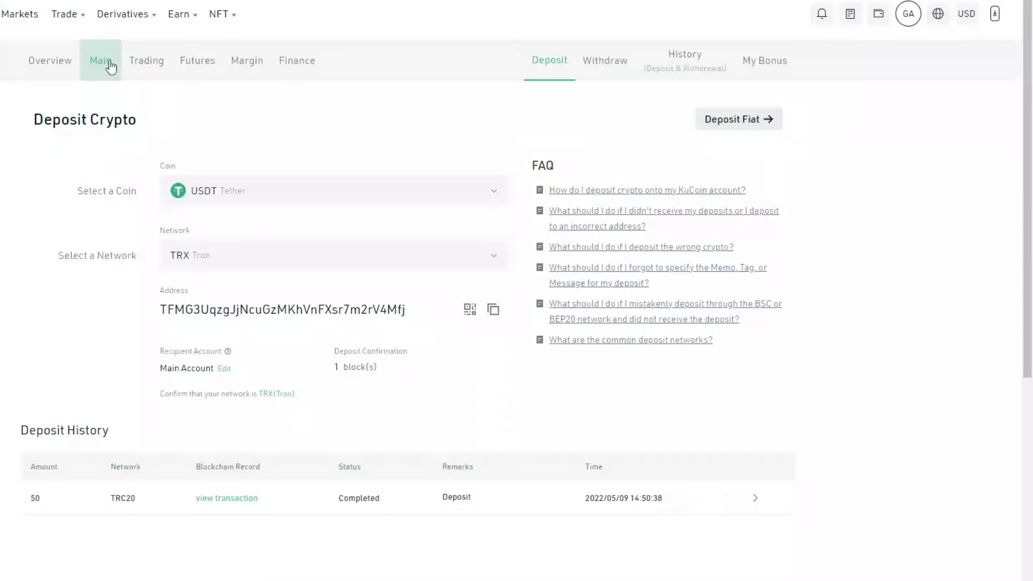
Step: Return to the exchange's Main Account and examine the USDC and USDT balances
click(107, 63)
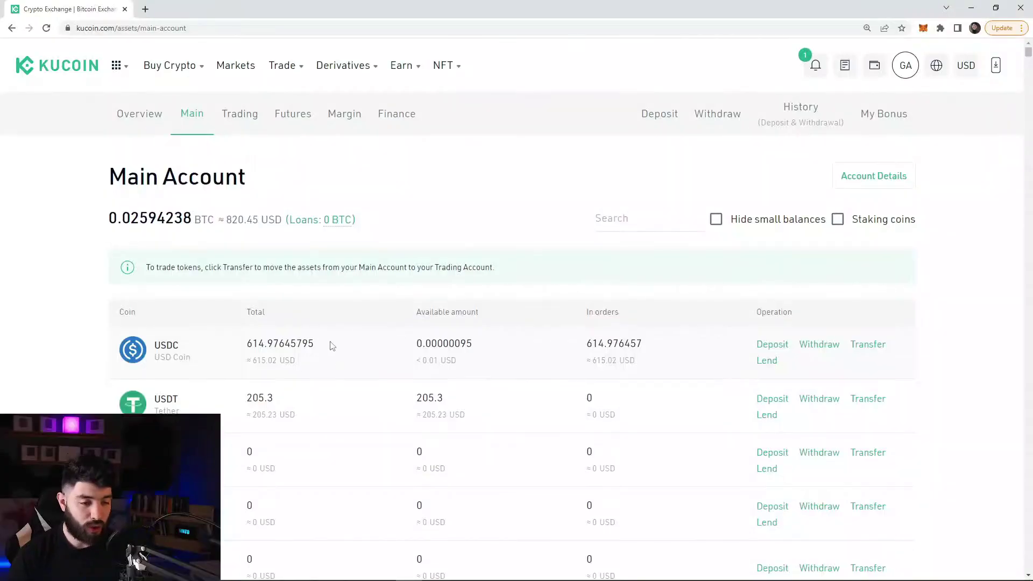
drag(245, 343, 399, 347)
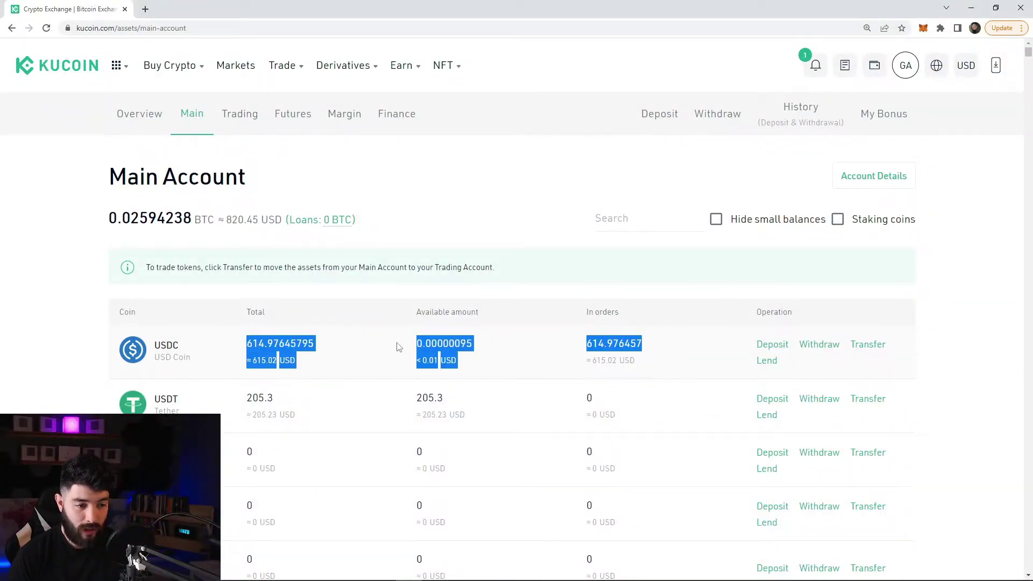
click(399, 347)
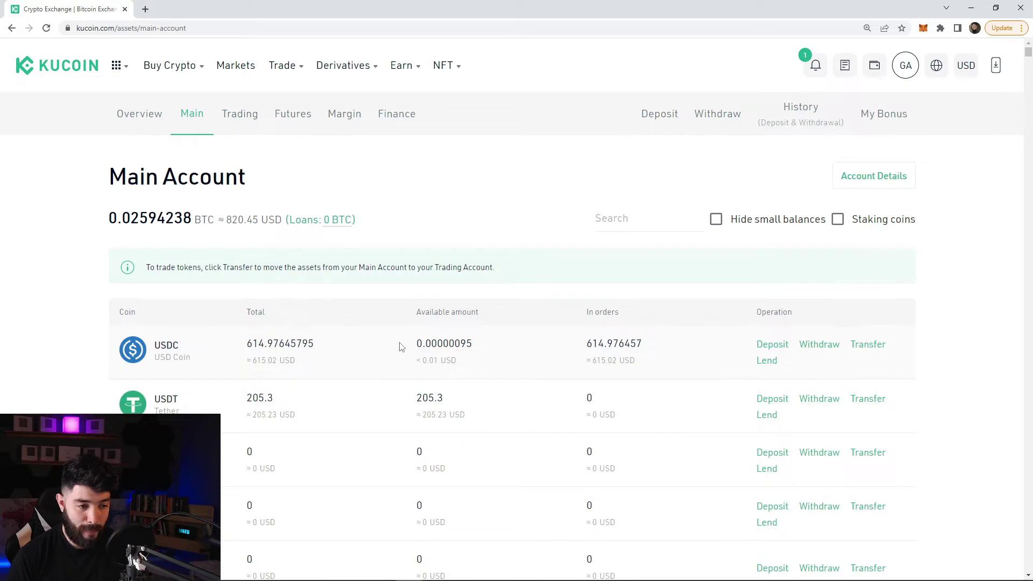
drag(245, 400, 279, 402)
click(300, 400)
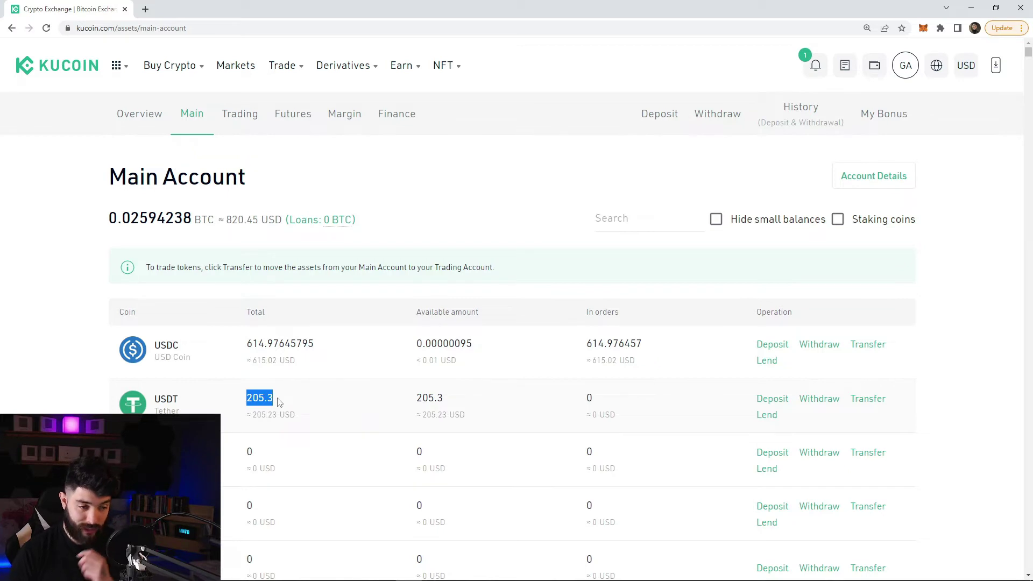
click(318, 403)
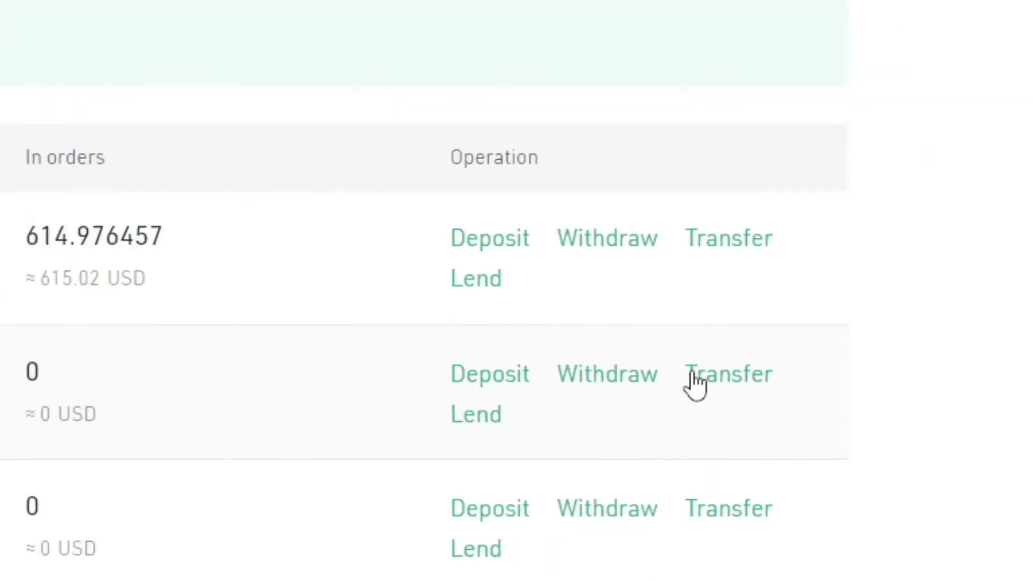
Step: Transfer 50 USDT from the Main Account to the Trading Account
click(730, 379)
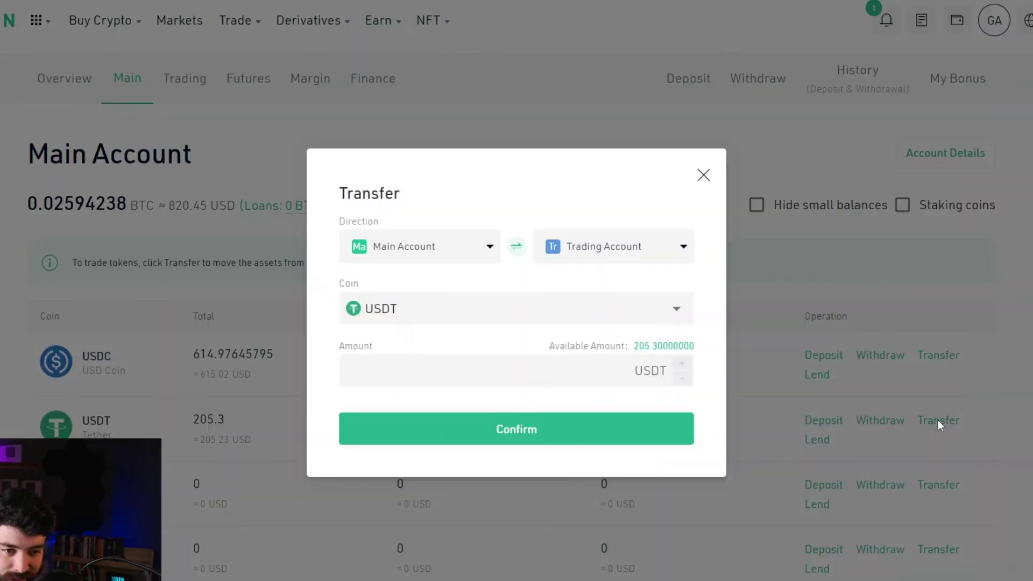
click(683, 249)
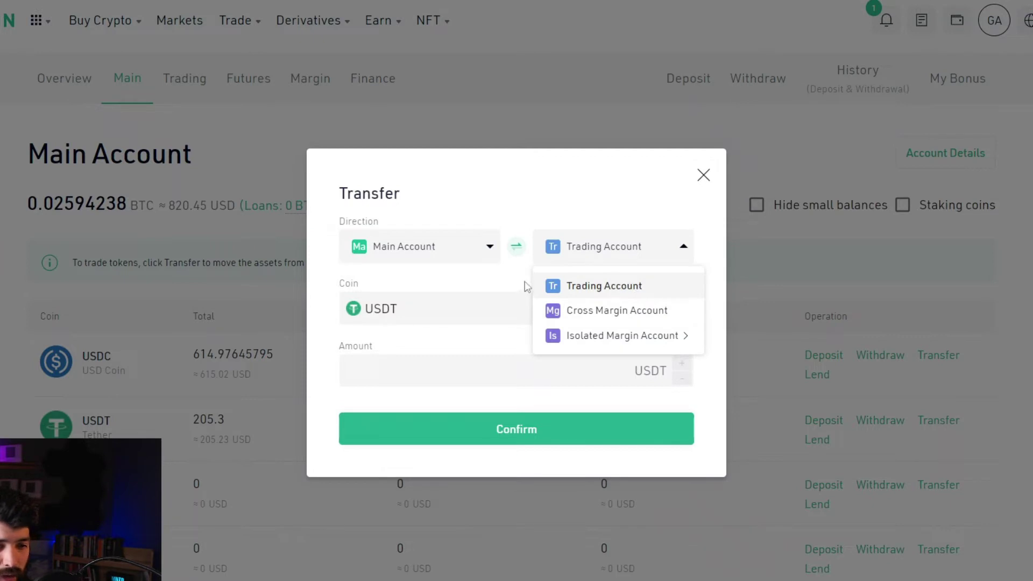
click(543, 285)
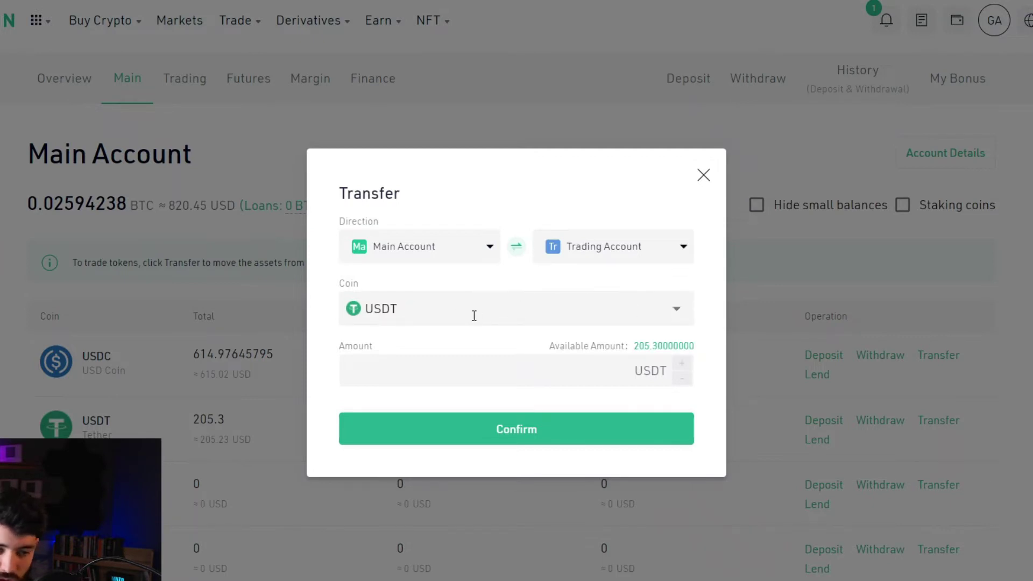
click(427, 385)
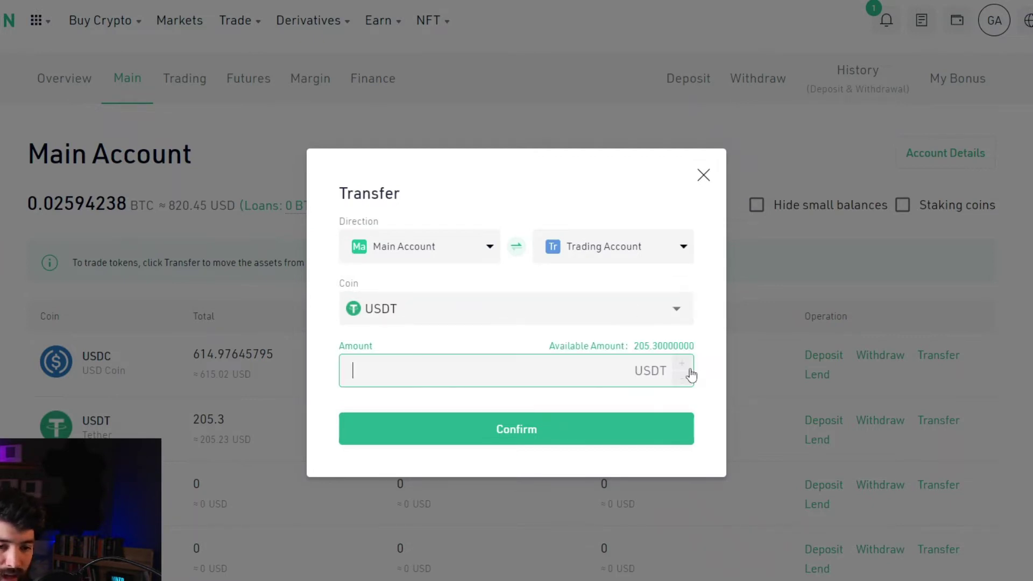
click(665, 347)
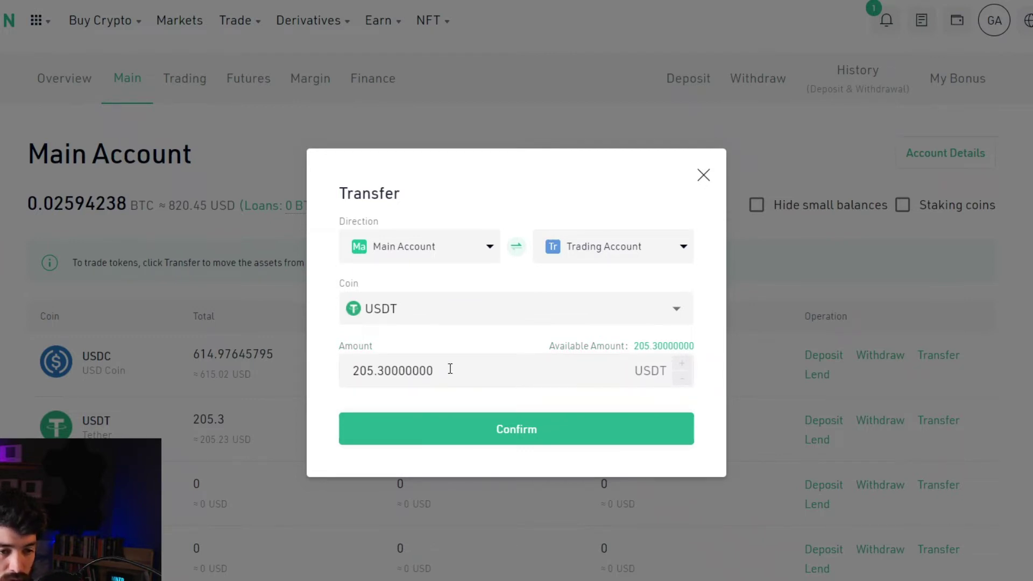
drag(450, 369, 336, 371)
text(50)
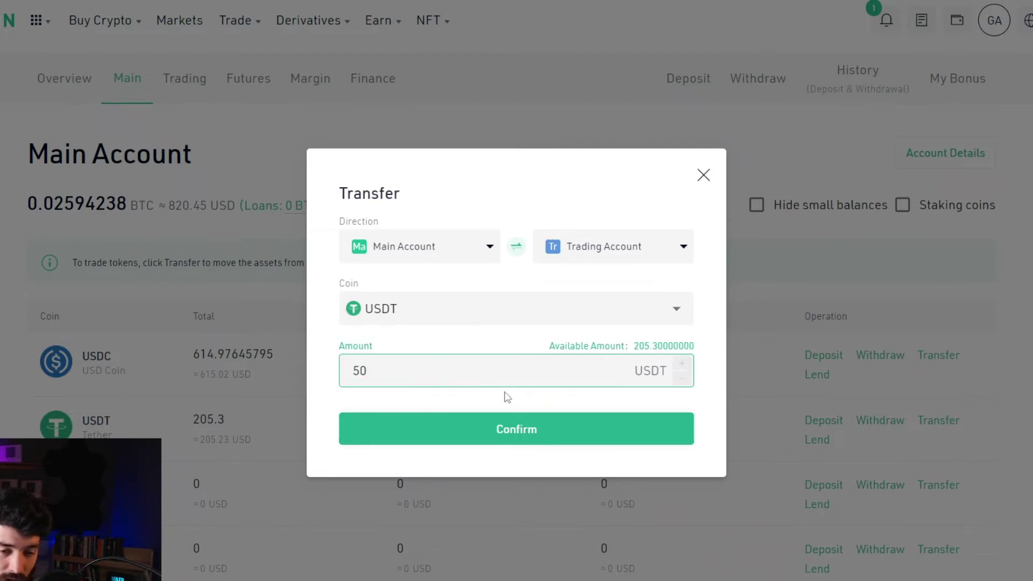
click(551, 427)
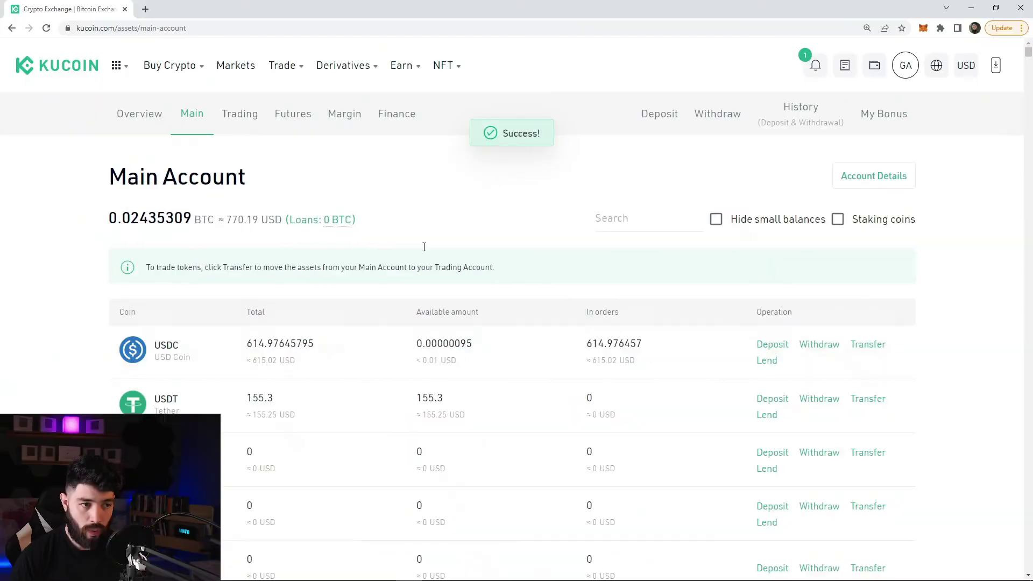
Step: Open the Trading Account and check its USDT total
click(239, 115)
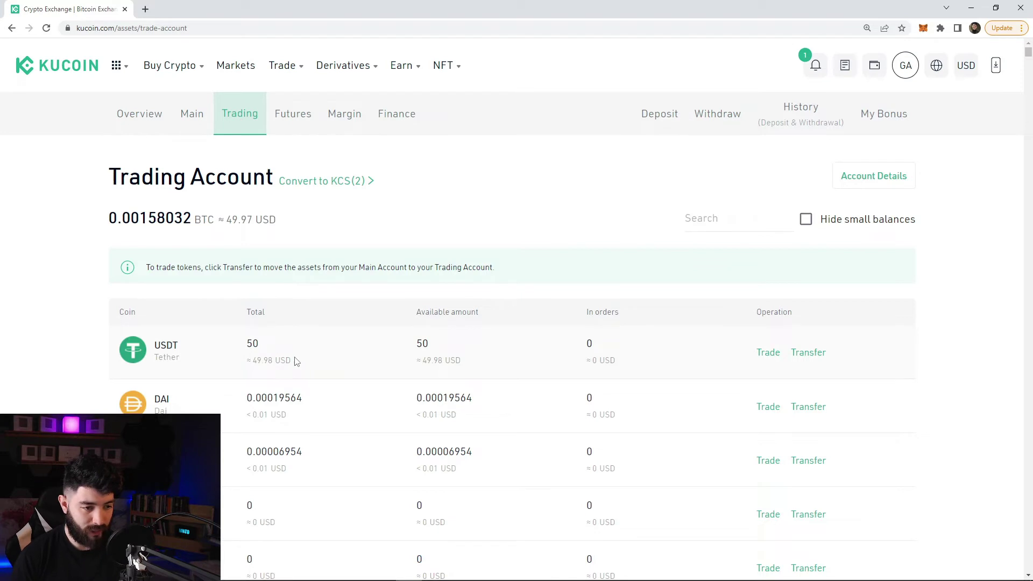
drag(245, 344, 285, 350)
click(249, 347)
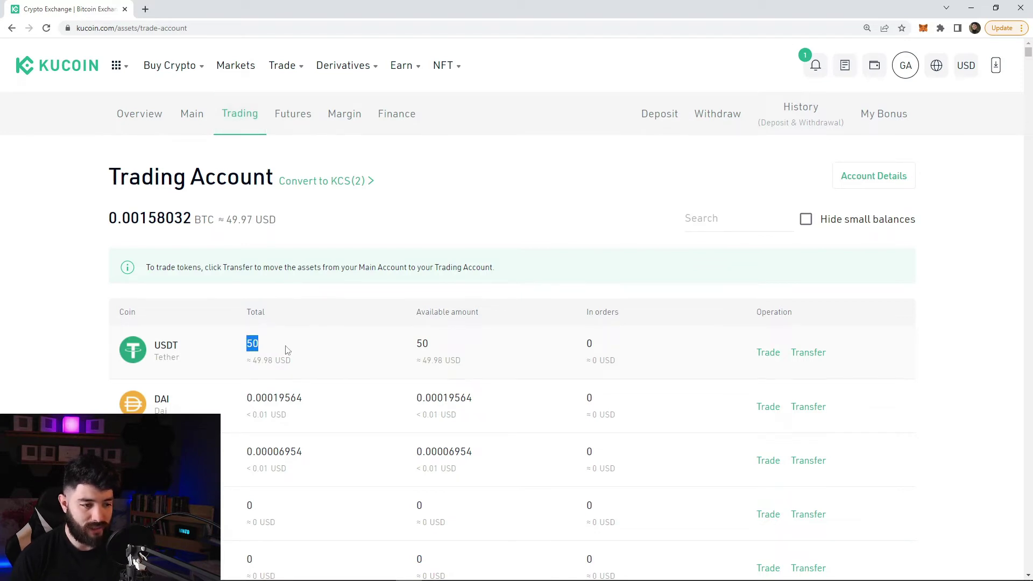
click(321, 357)
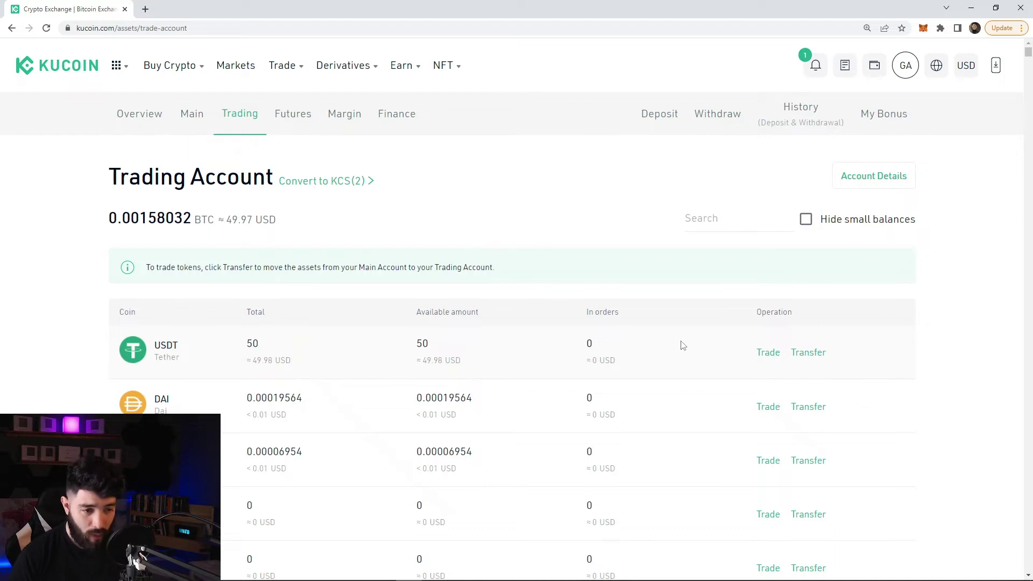
Step: Open the USDT/USDC trading pair from the USDT row and set the spot order type to Market
click(765, 354)
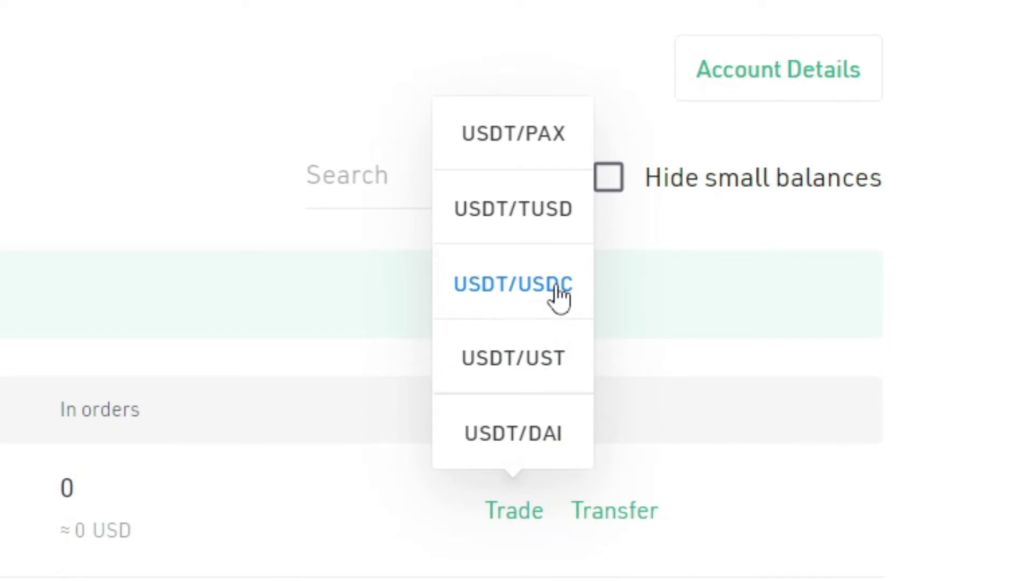
click(535, 291)
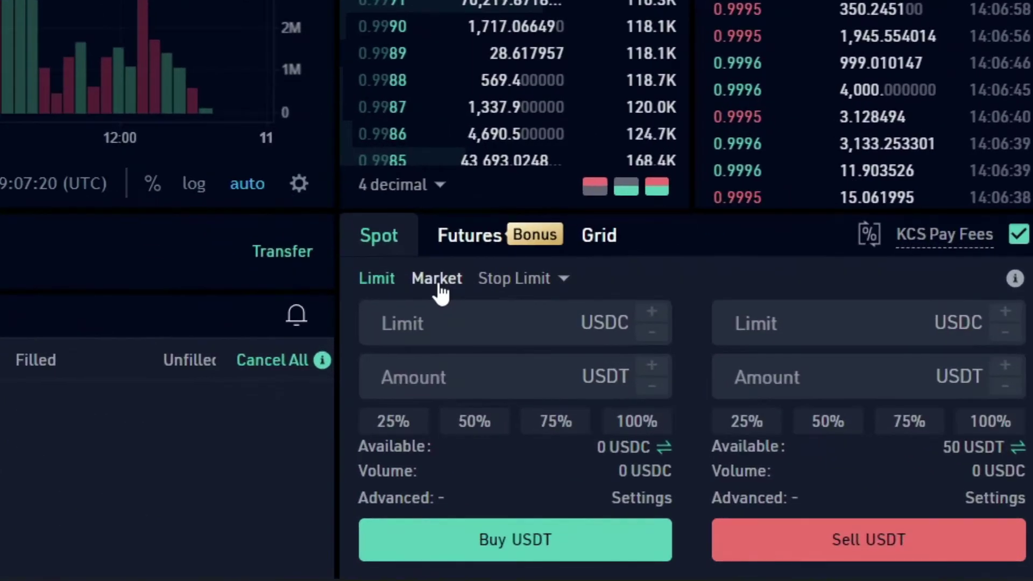
click(440, 291)
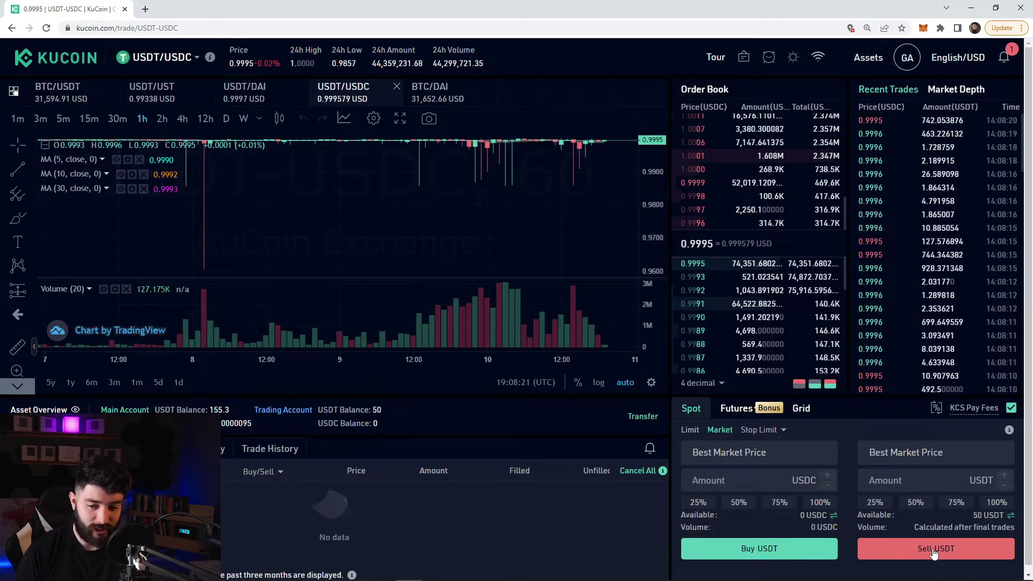
Step: Place a market sell order for 100% of the available USDT, 50 USDT, at the best market price
click(965, 480)
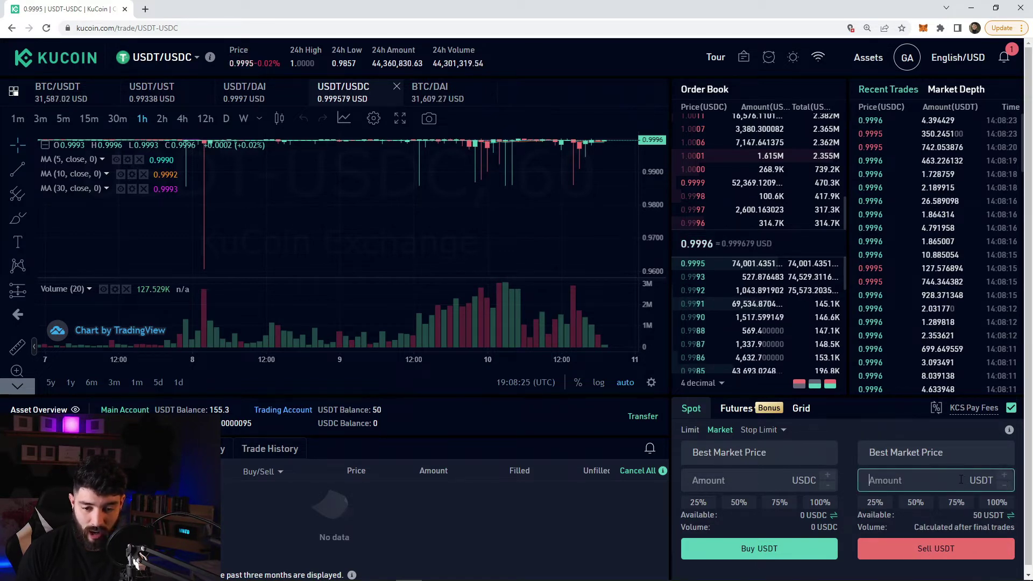
text(50)
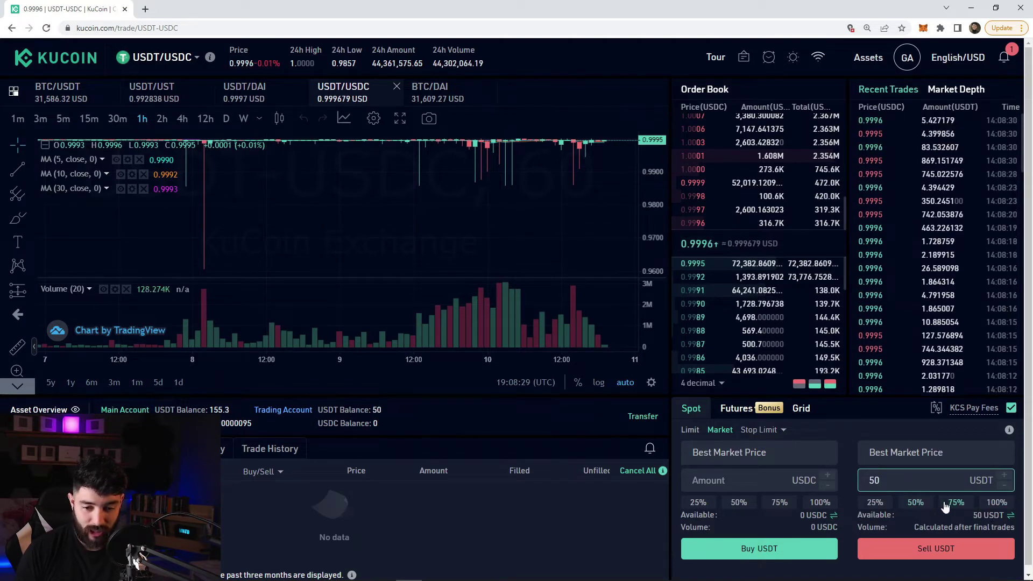
click(955, 502)
click(996, 502)
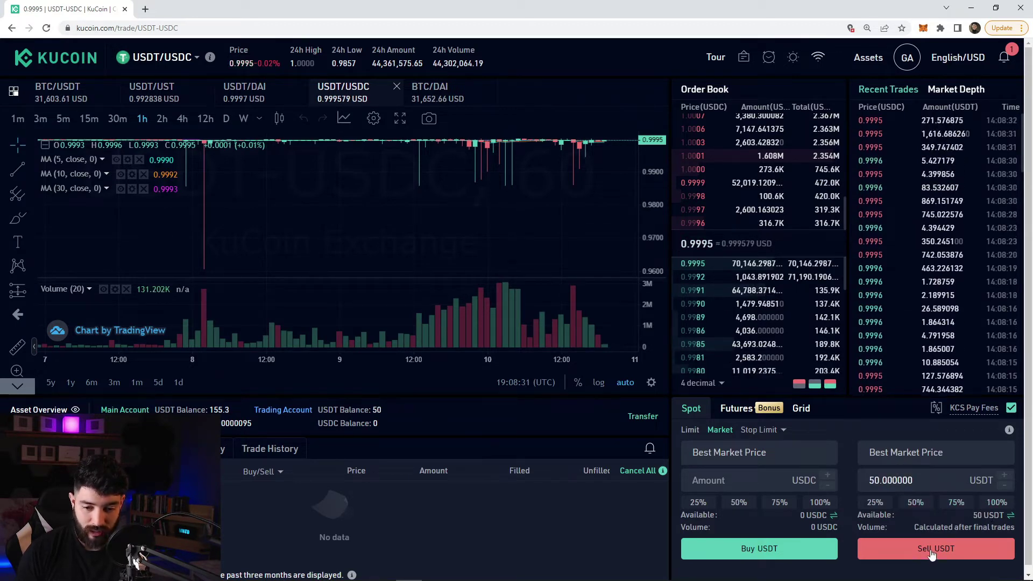
click(928, 554)
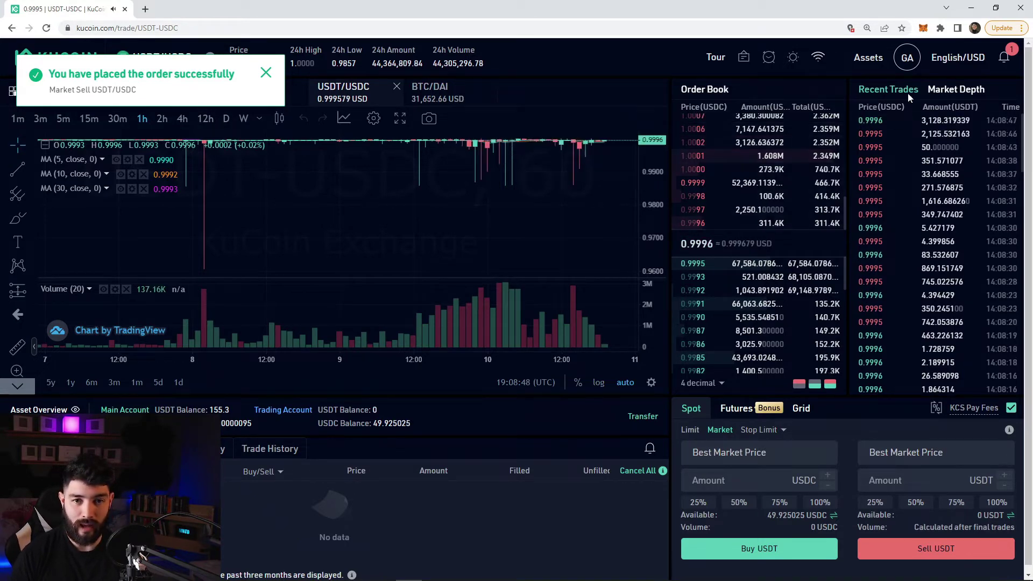
Step: Open the Trading Account and check the total and available amount of USDC
mouse_move(868, 60)
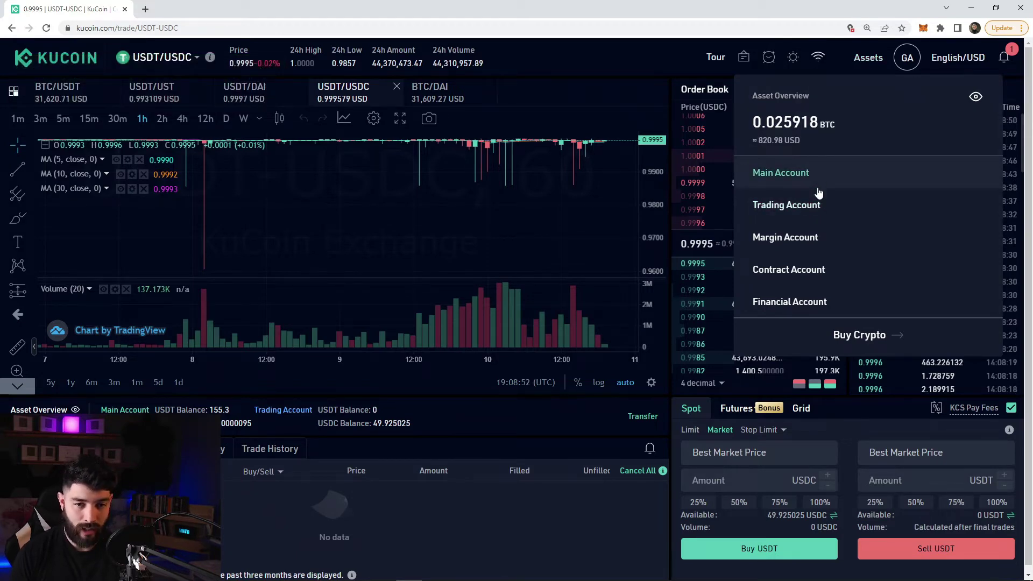
click(825, 211)
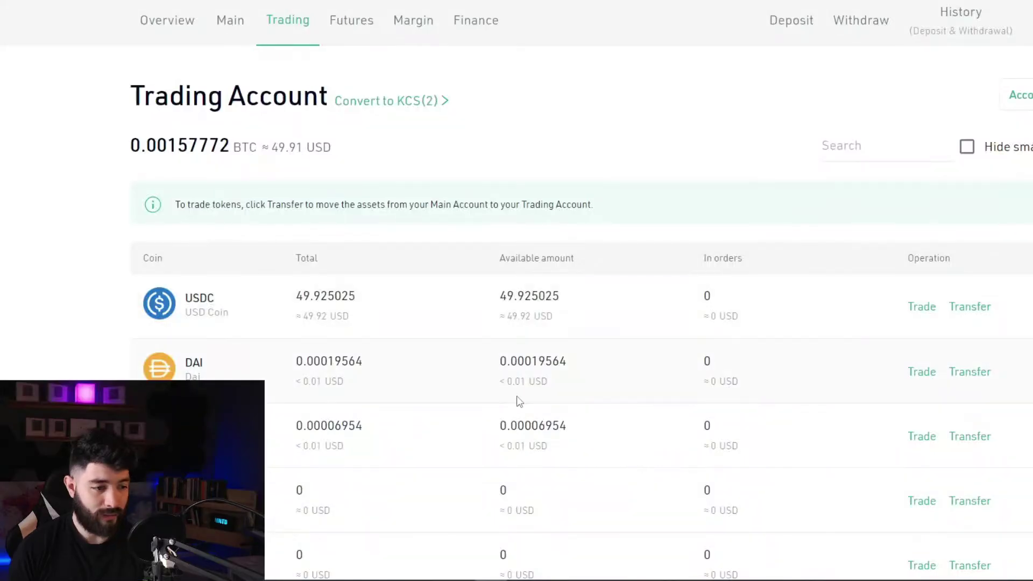
drag(186, 300, 231, 301)
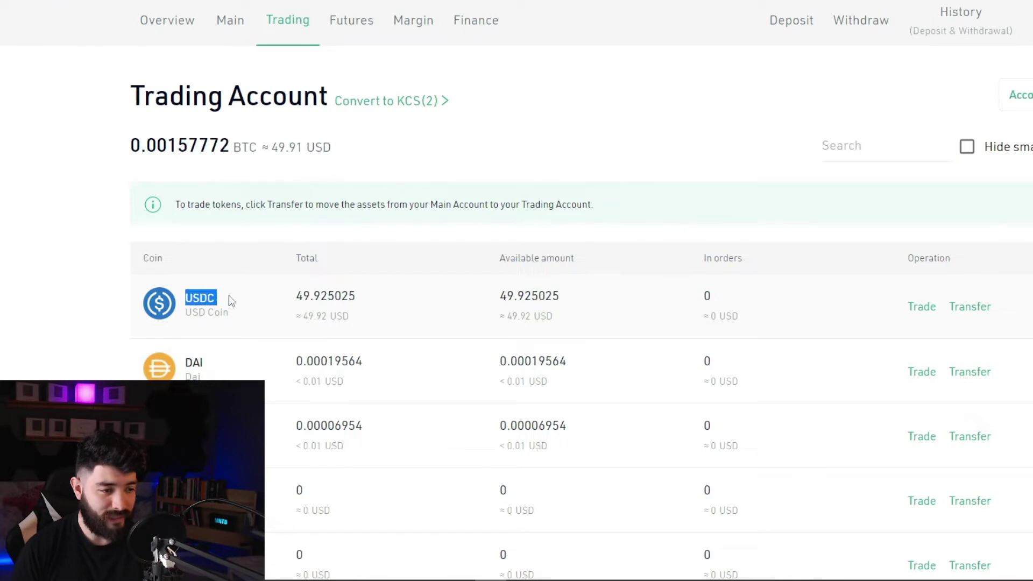
click(299, 299)
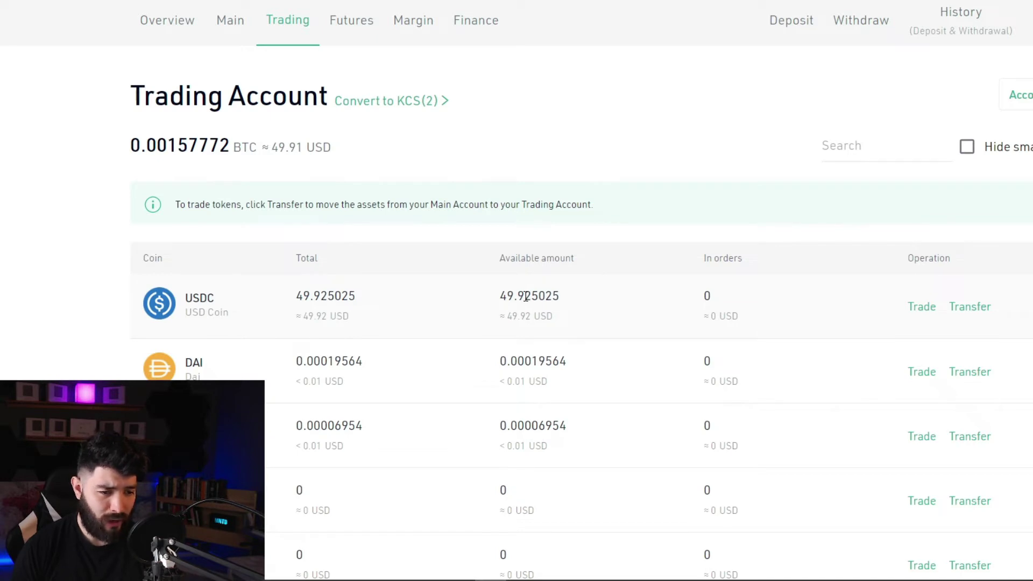
drag(526, 297, 572, 295)
click(604, 295)
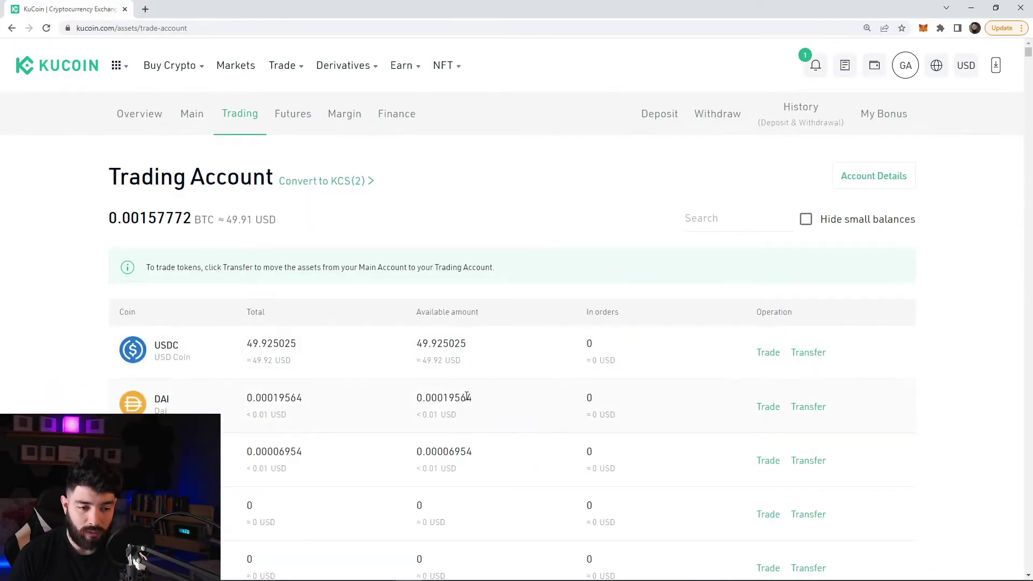
Step: Transfer the full available 49.925025 USDC from the Trading Account to the Main Account and check the Main Account's USDC balance
click(760, 354)
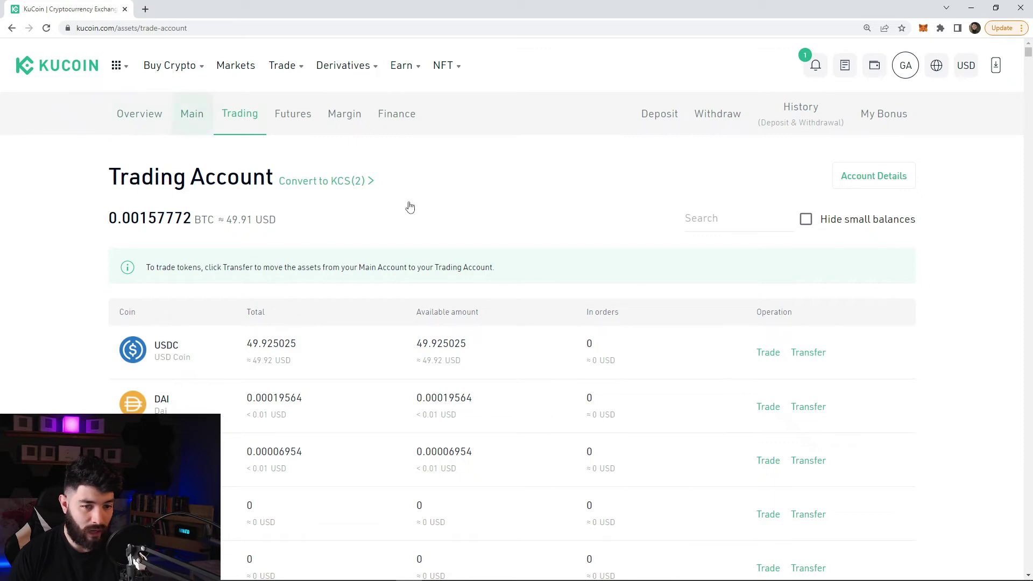
click(808, 353)
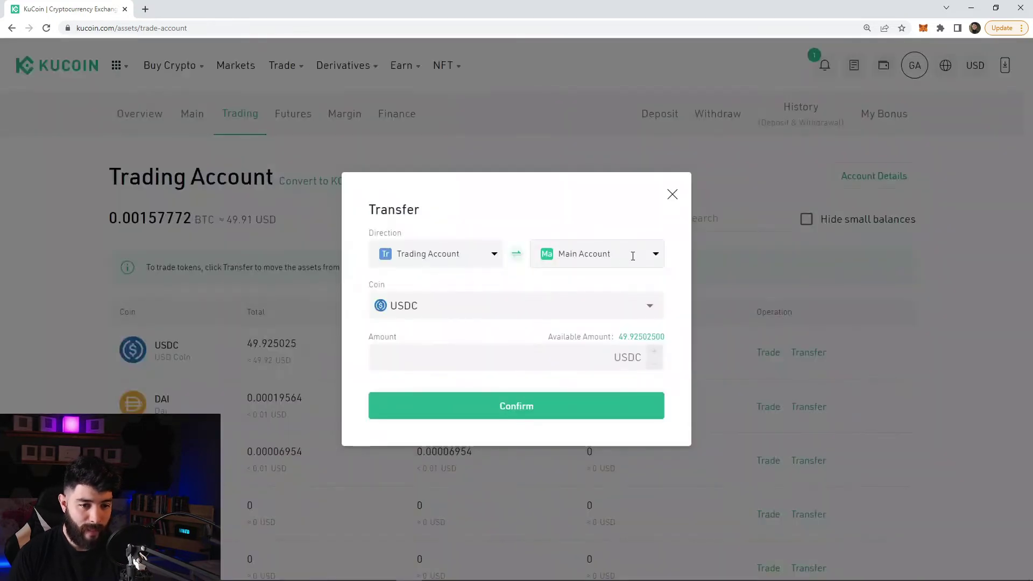
click(630, 338)
click(547, 415)
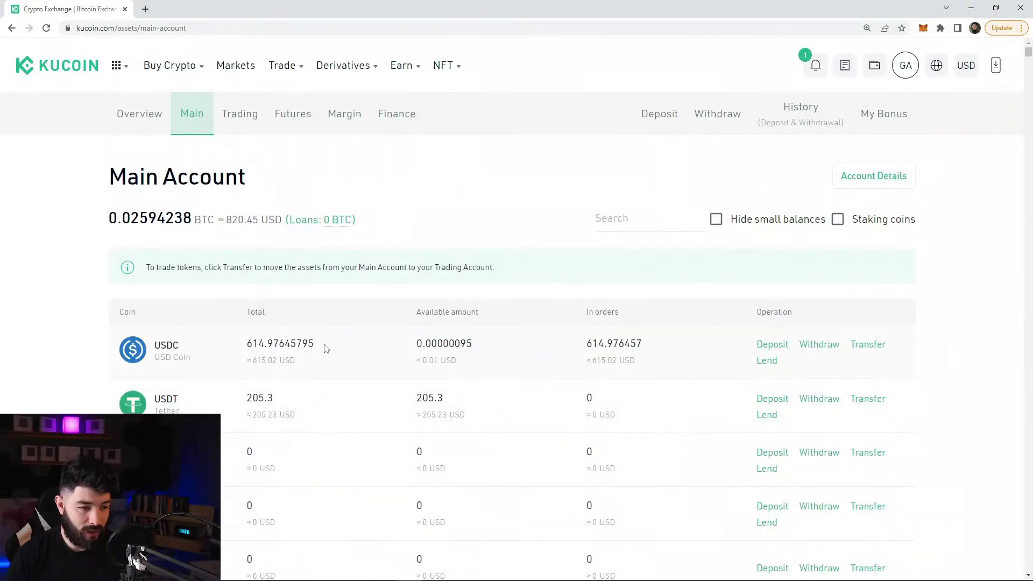
mouse_move(324, 349)
mouse_down()
mouse_move(280, 346)
mouse_move(350, 346)
mouse_move(329, 348)
mouse_up()
click(374, 350)
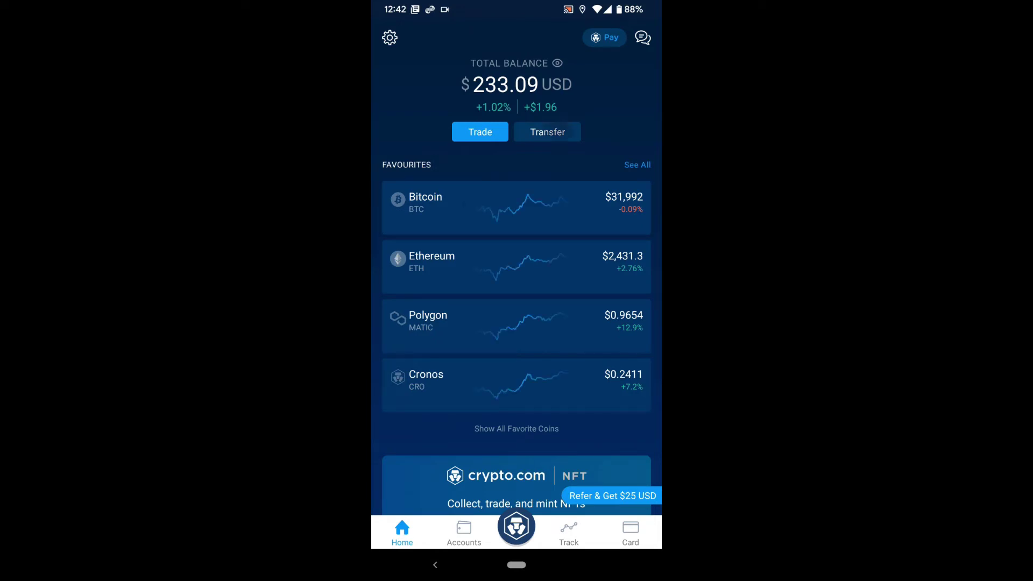
Step: Switch to the Crypto.com app and open the crypto deposit details for USD Coin (USDC)
click(547, 132)
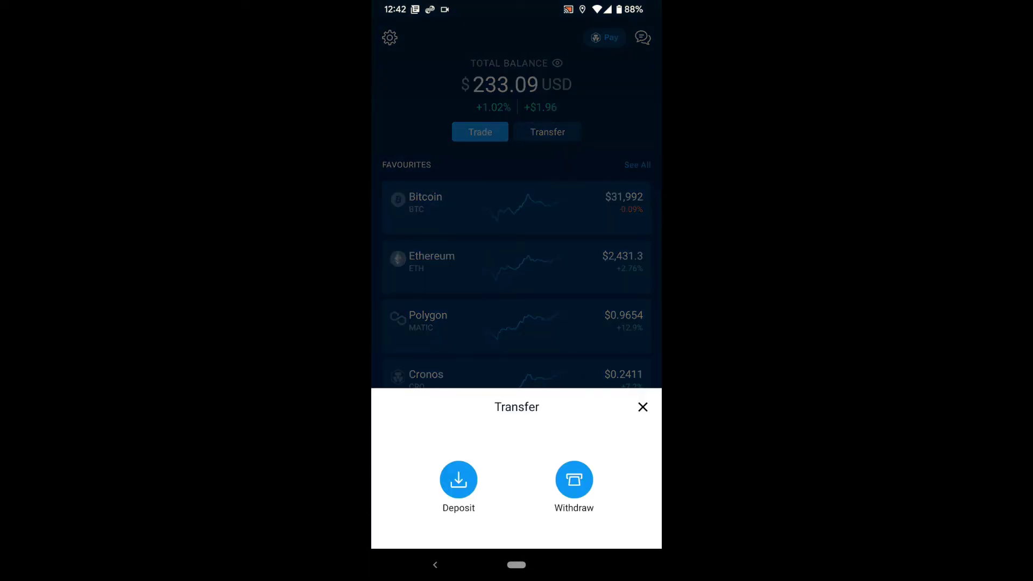
click(458, 478)
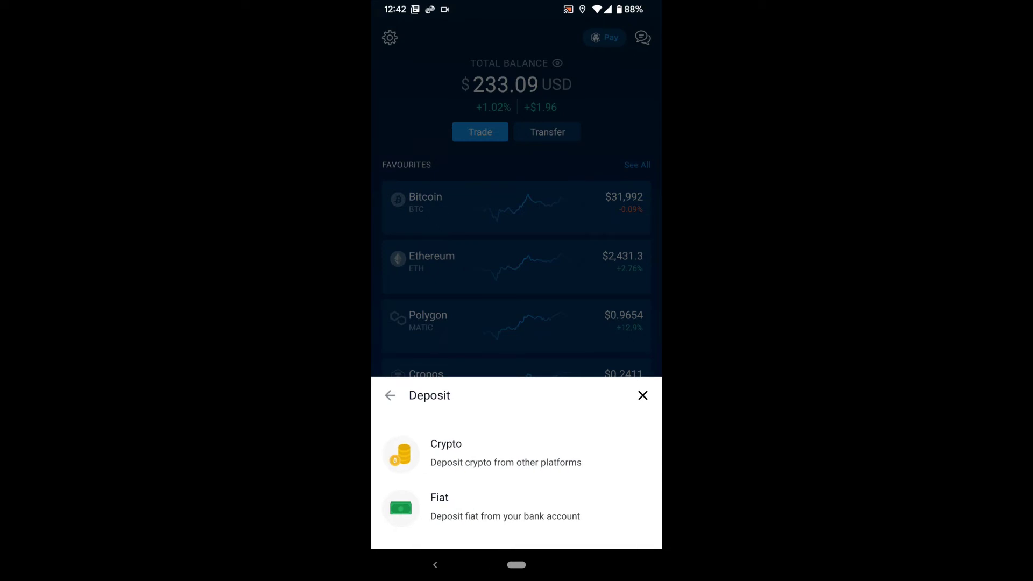
click(484, 453)
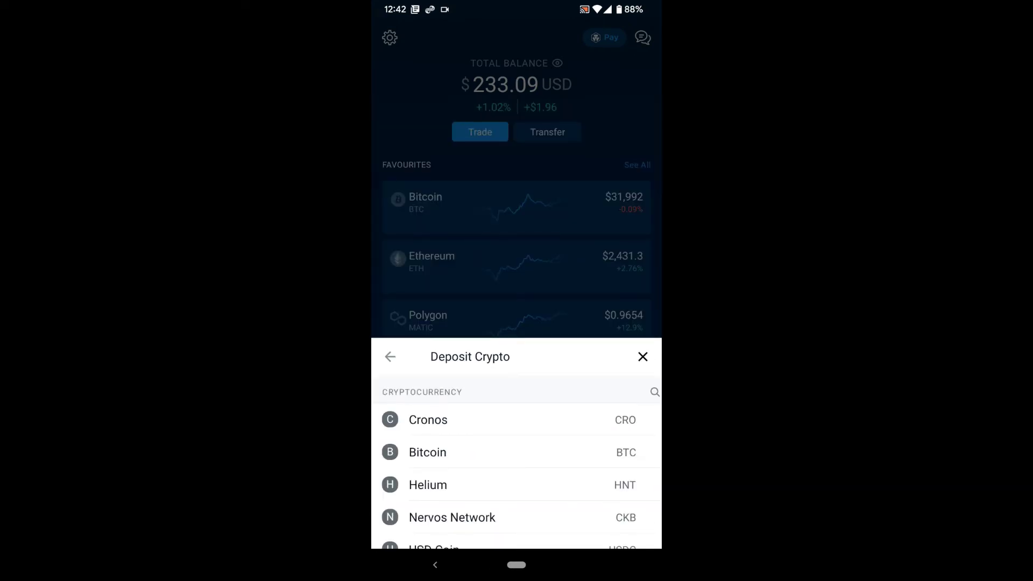
click(434, 545)
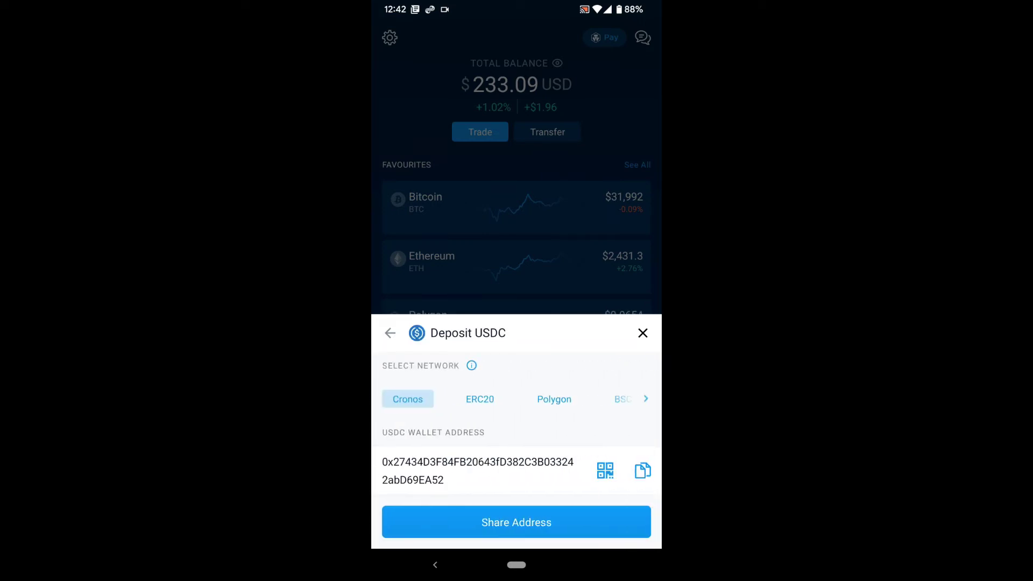
Step: Look through the USDC deposit networks Cronos, ERC20, Polygon, BSC, Arbitrum, AVAXC USDC.e and SOL and compare their wallet addresses
drag(592, 398, 409, 398)
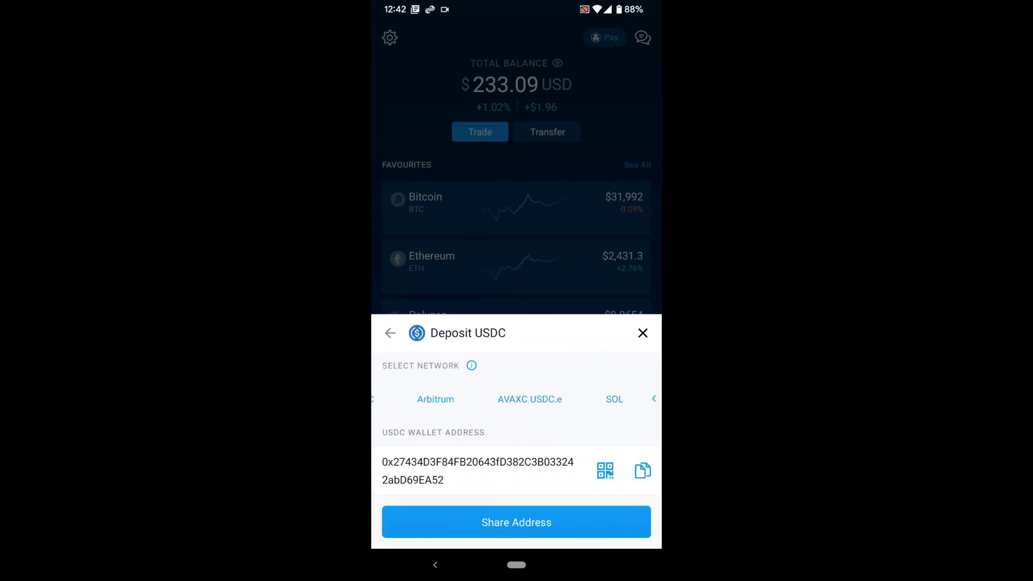
scroll(516, 398, left, 3)
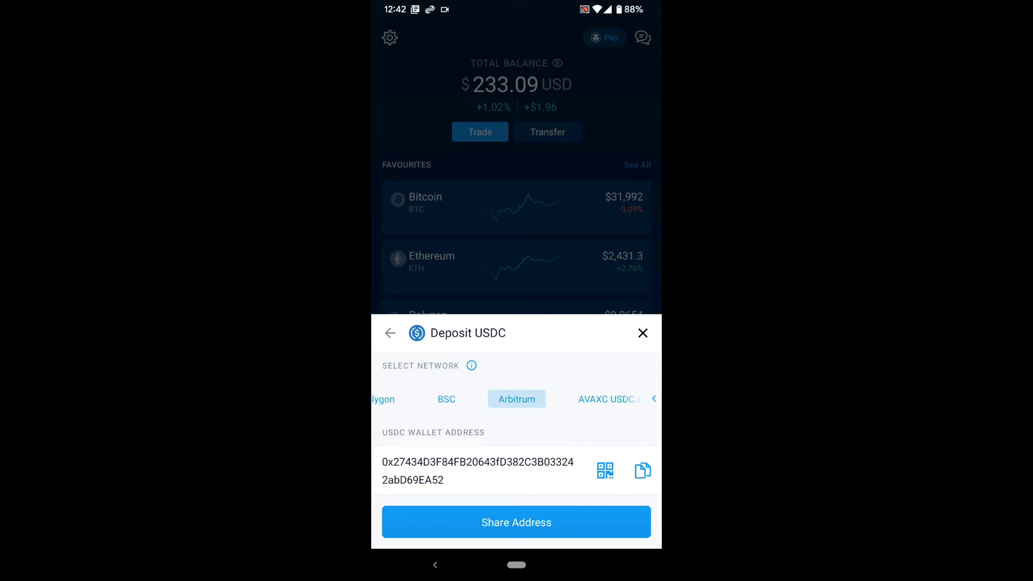
click(446, 399)
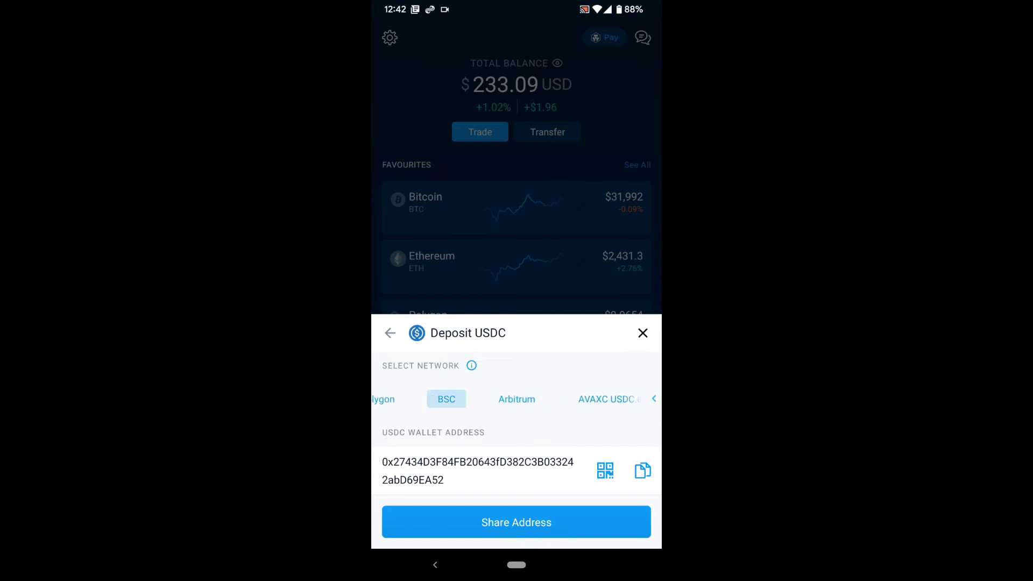
click(516, 398)
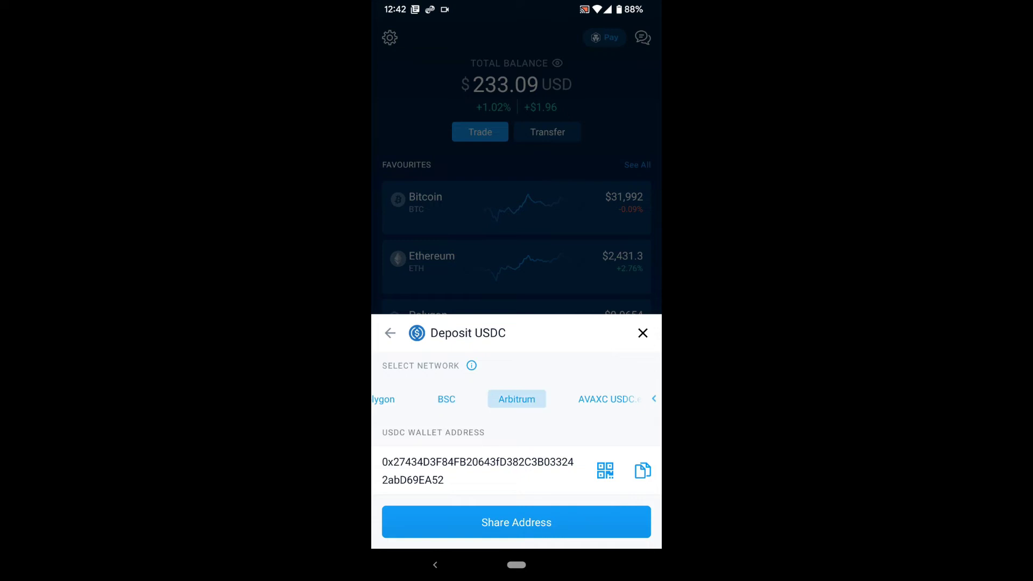
scroll(516, 399, left, 3)
click(537, 398)
click(463, 398)
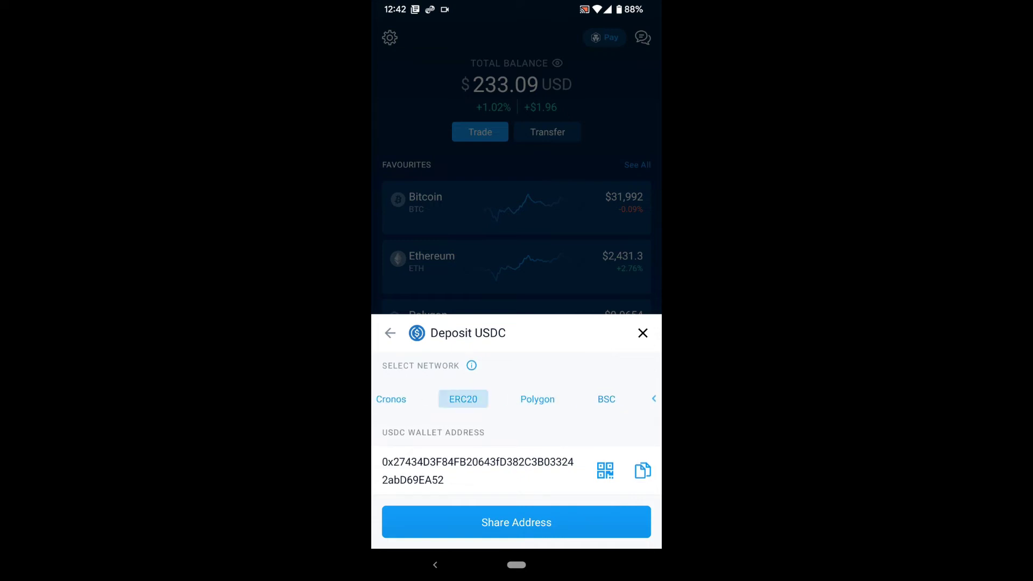
click(391, 399)
scroll(517, 399, right, 2)
click(467, 399)
click(534, 399)
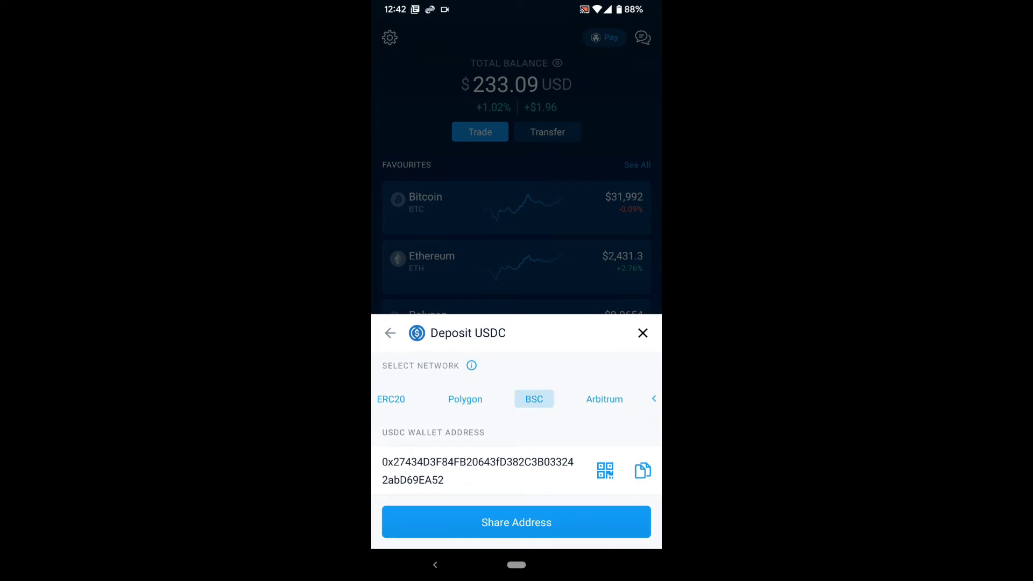
click(580, 399)
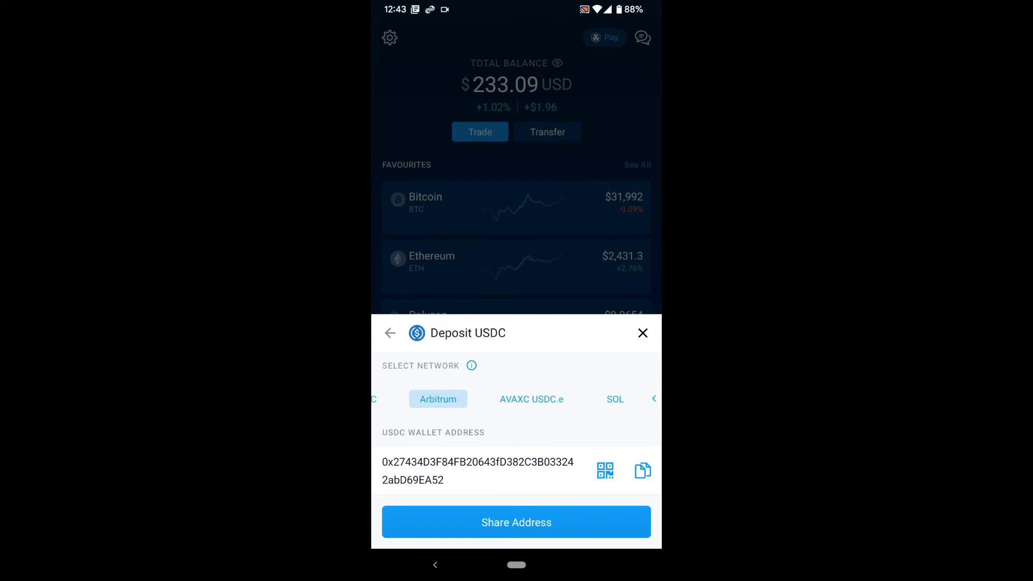
click(531, 398)
click(615, 399)
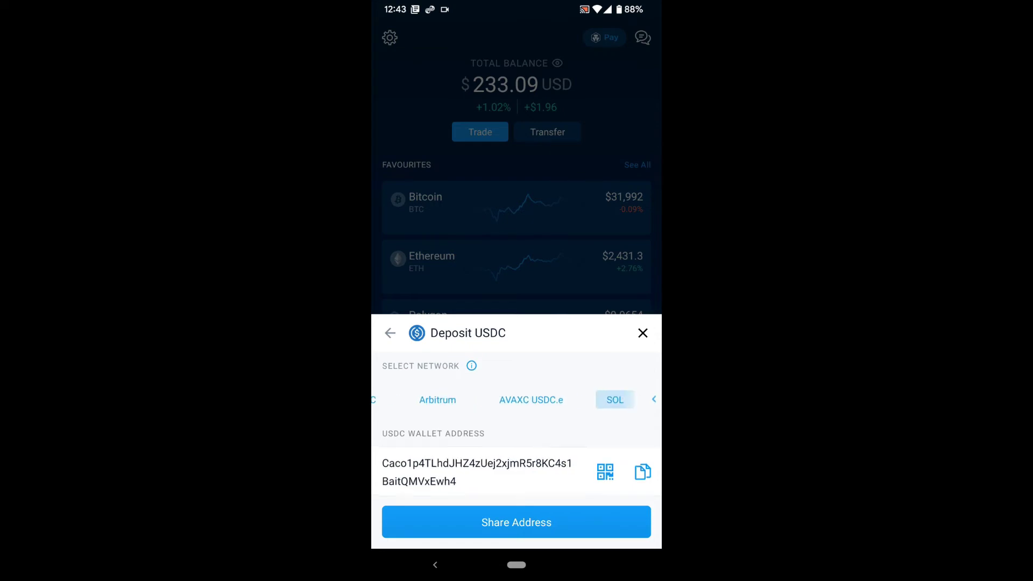
Step: Select Arbitrum as the USDC deposit network and paste its wallet address into the message draft for ForeFrontBot in Telegram
click(438, 399)
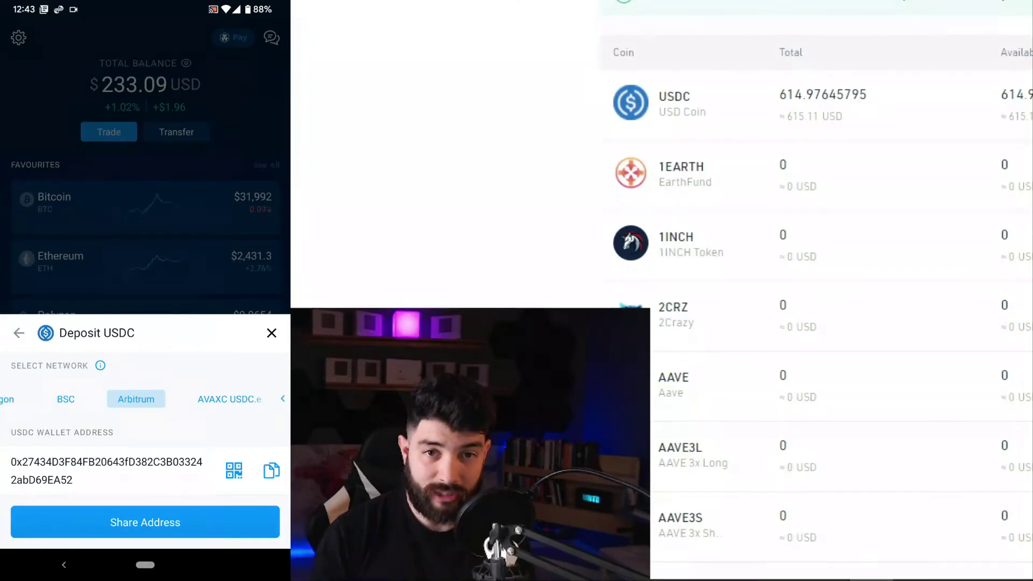
click(146, 564)
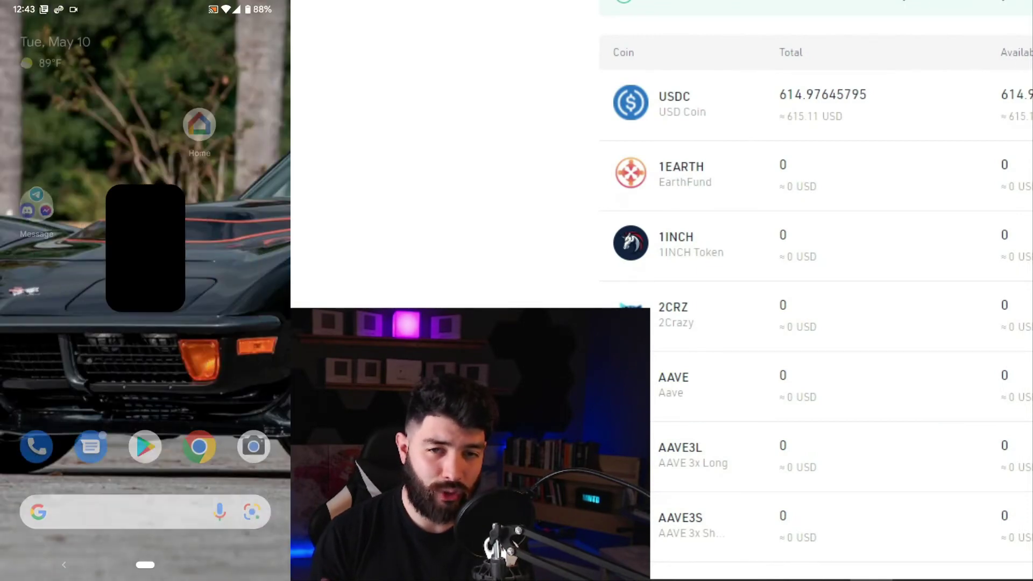
click(37, 215)
click(40, 176)
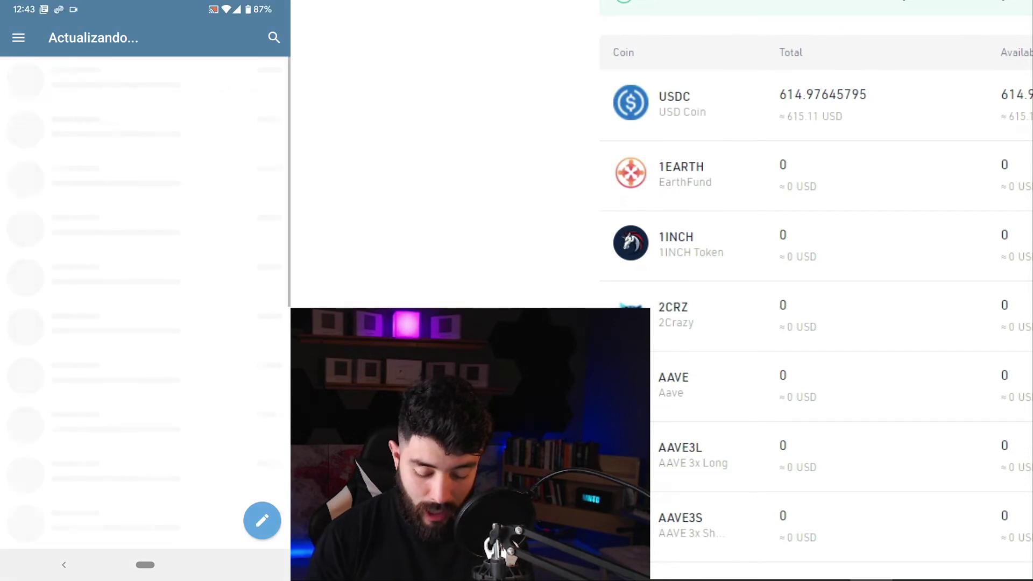
click(135, 129)
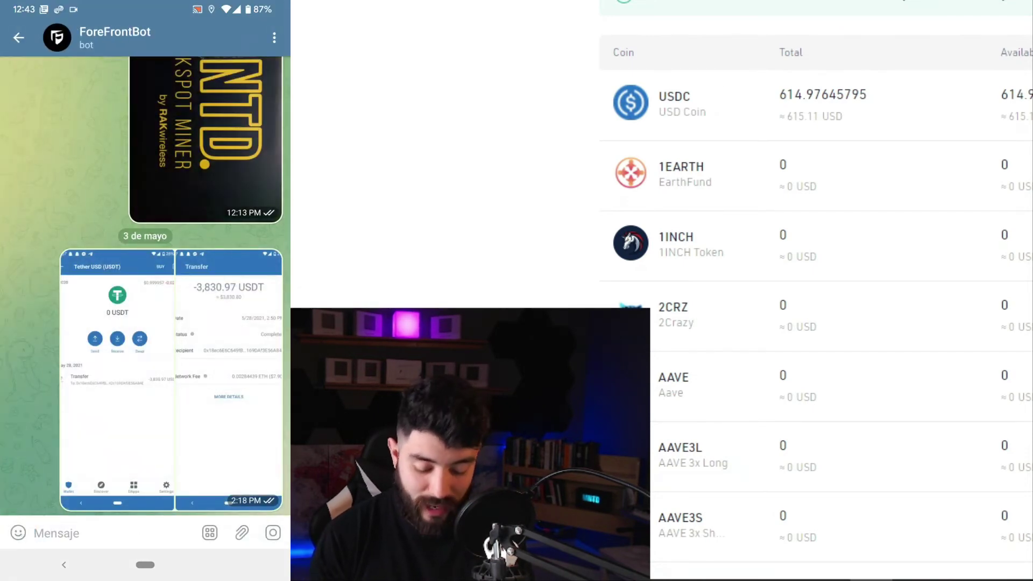
click(54, 533)
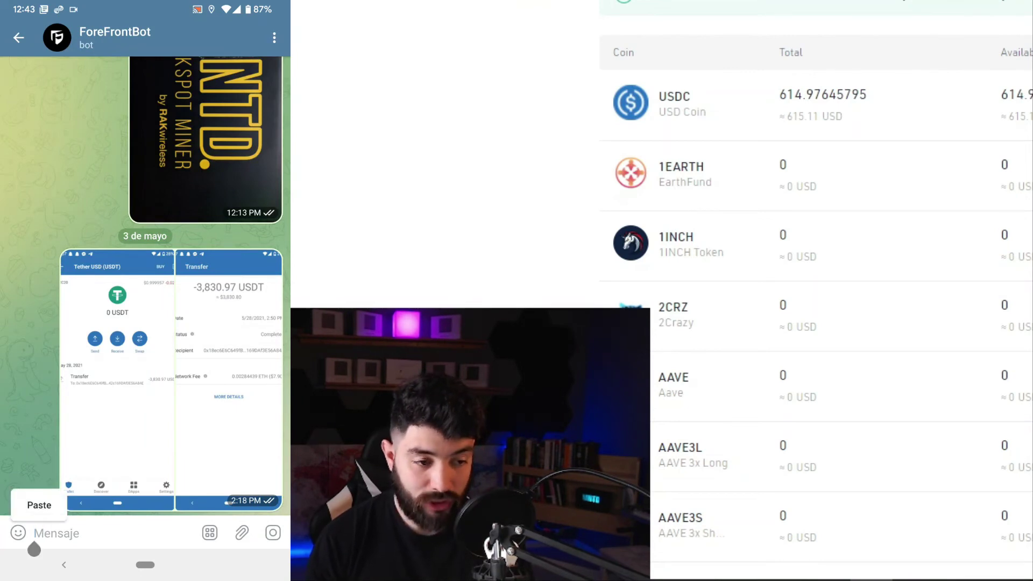
click(40, 504)
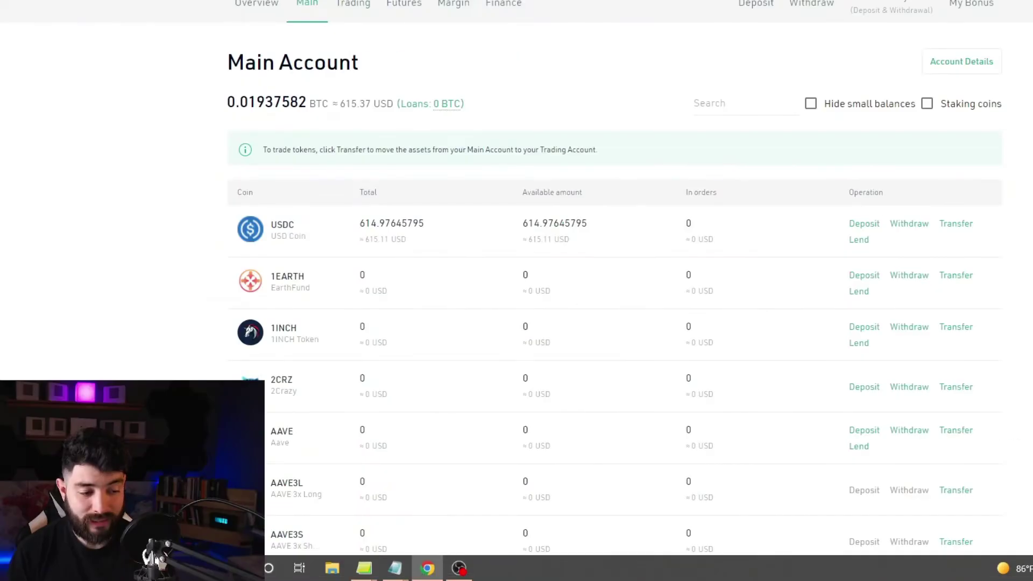
Step: Switch to Telegram on the computer and cut the wallet address from the ForeFrontBot message draft
key(super+s)
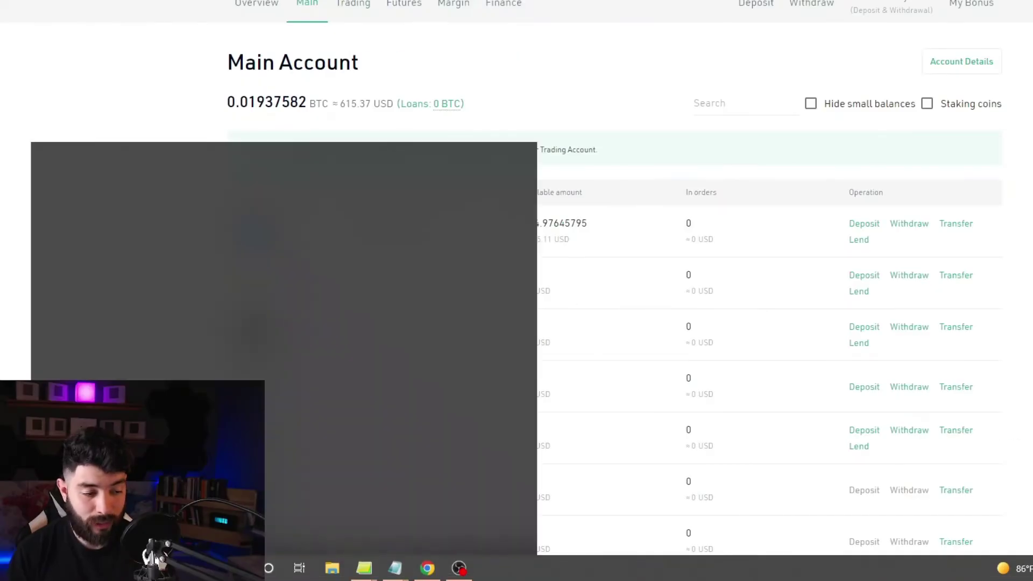
key(Escape)
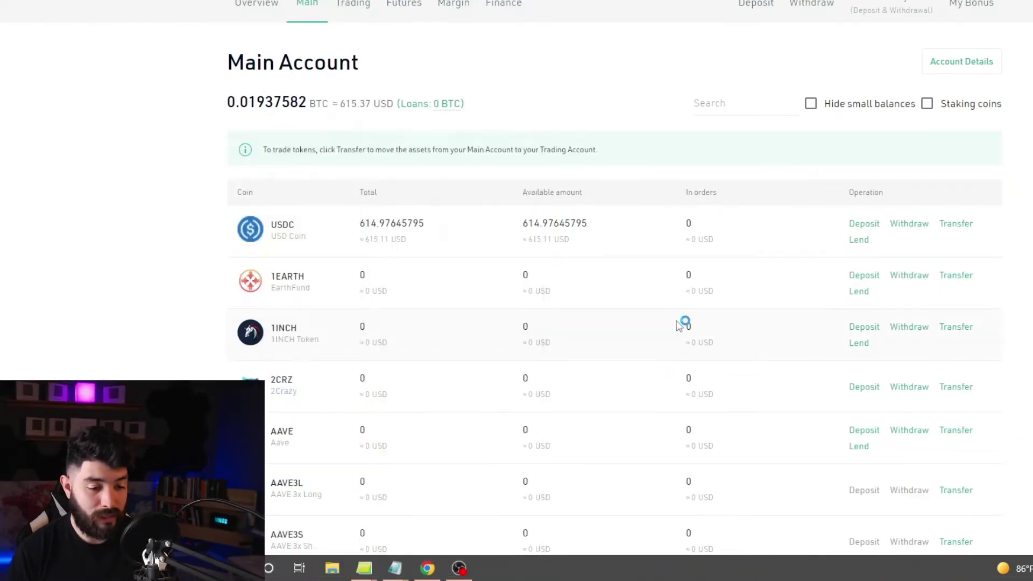
key(alt+Tab)
click(457, 102)
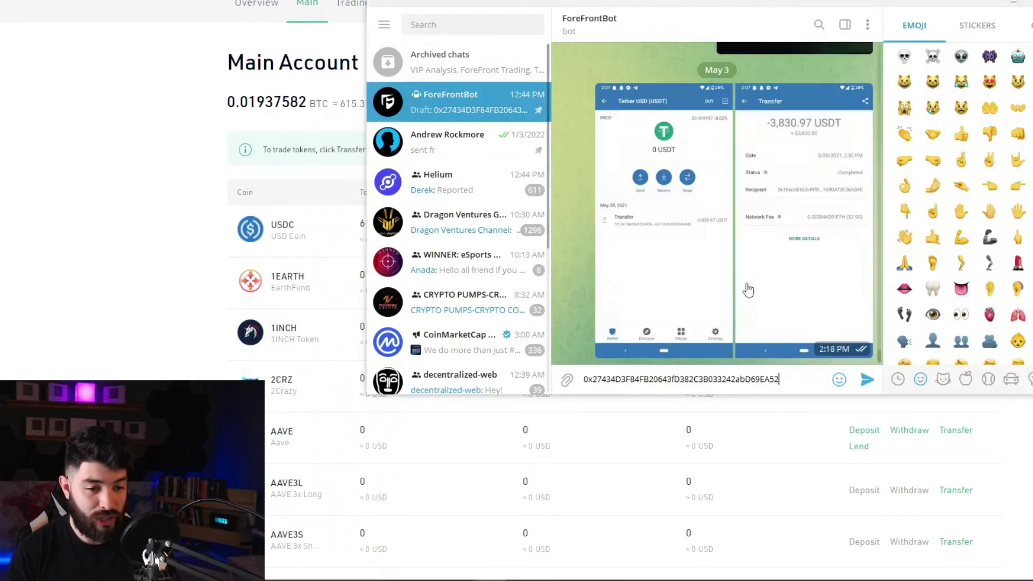
double_click(781, 379)
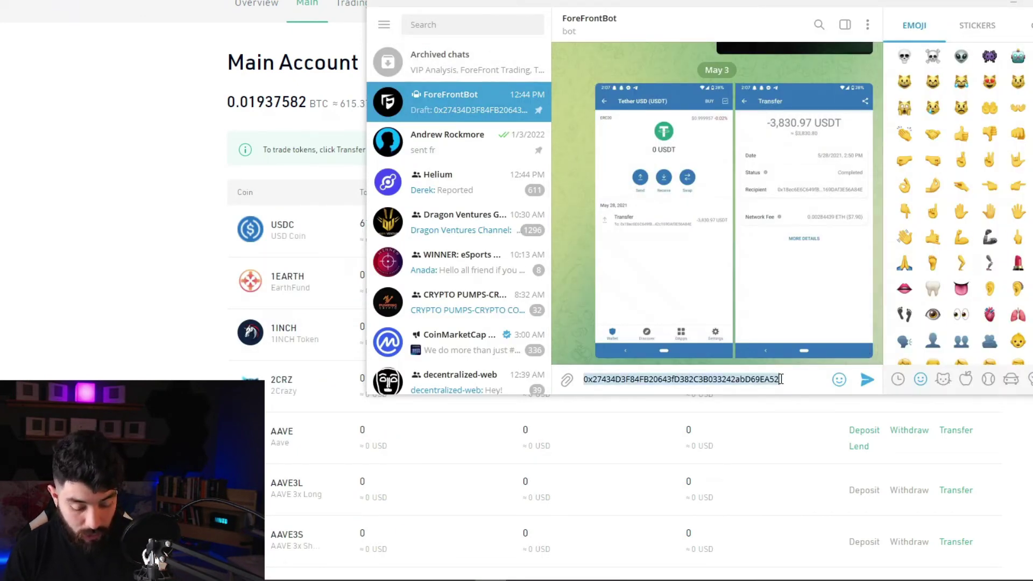
key(ctrl+x)
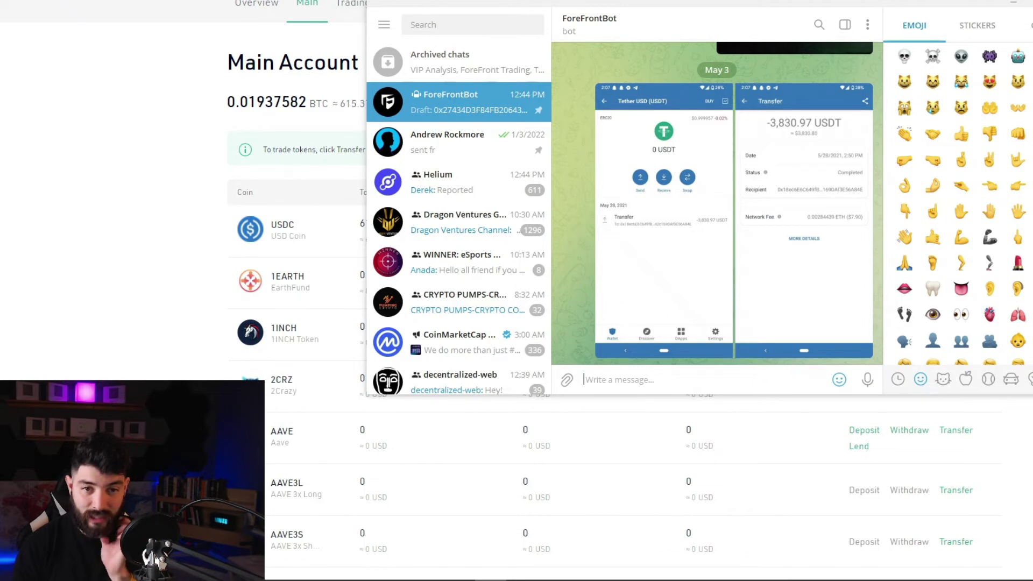
Step: Return to KuCoin in the browser, open the withdrawal form for USDC and paste the wallet address as the destination
key(alt+Tab)
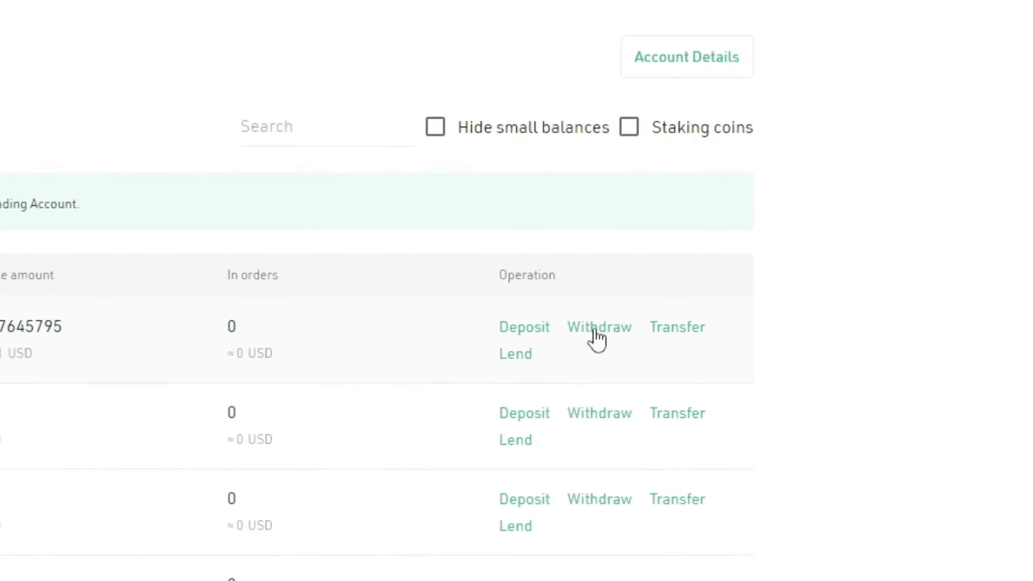
click(597, 339)
click(341, 290)
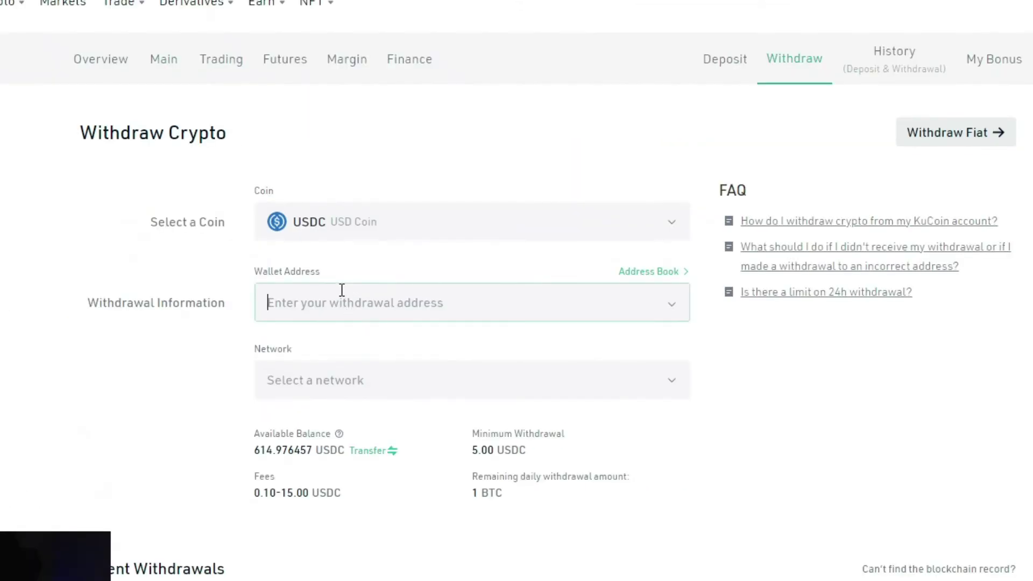
key(ctrl+v)
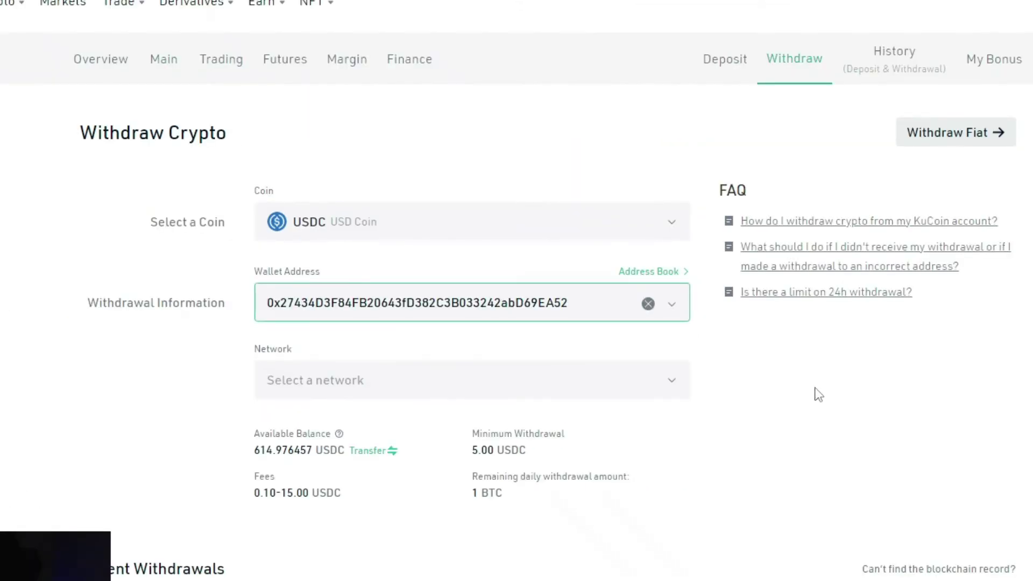
Step: Choose Arbitrum One (ARBITRUM) as the network for the USDC withdrawal and confirm the selection
click(802, 389)
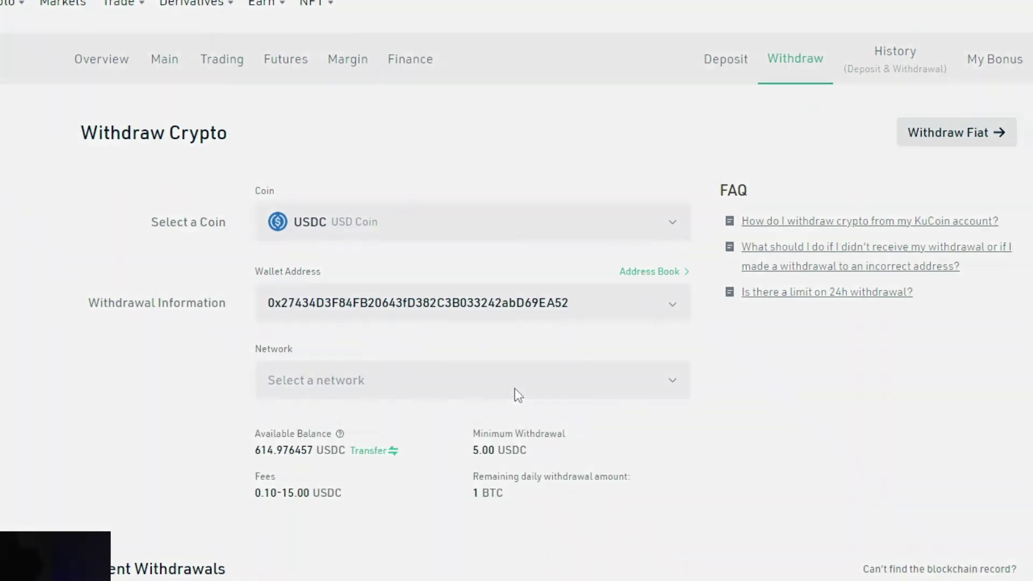
click(517, 397)
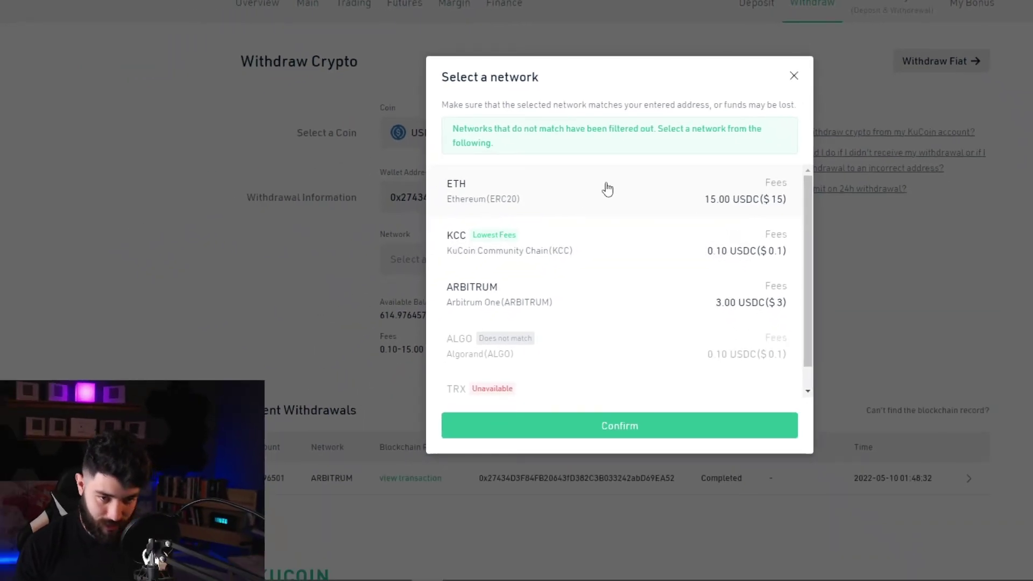
drag(810, 212, 810, 241)
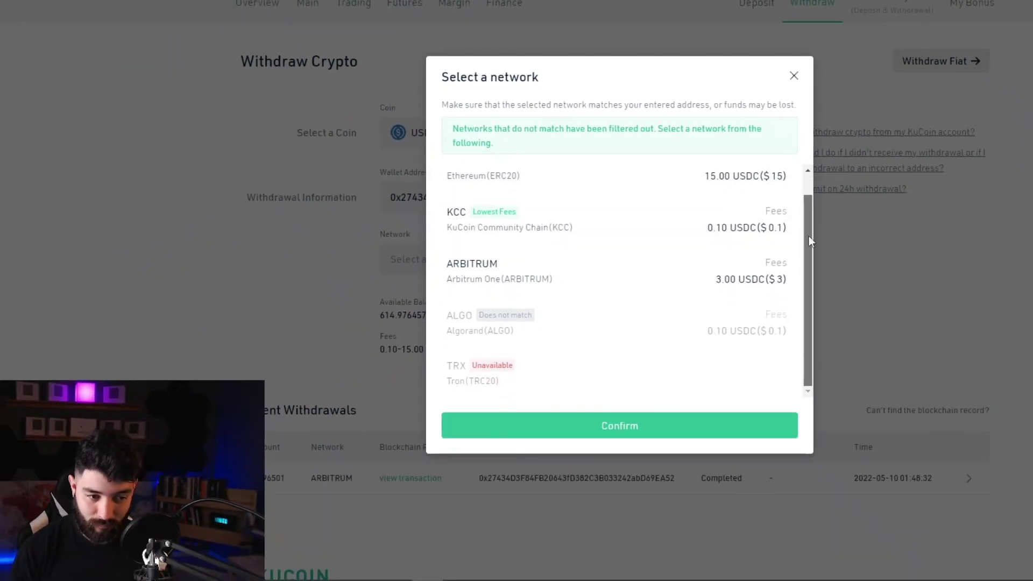
scroll(635, 284, up, 1)
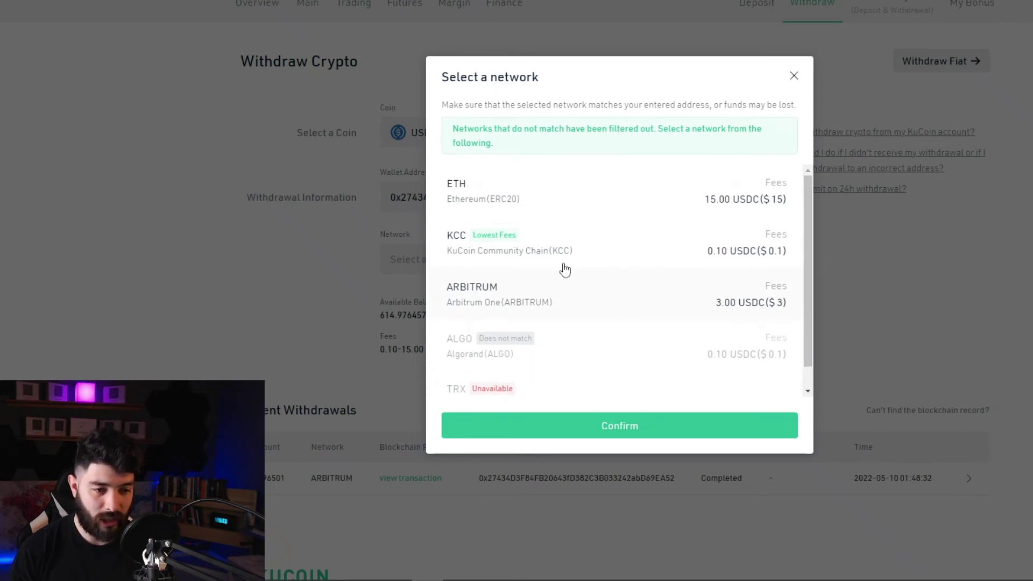
scroll(628, 325, down, 1)
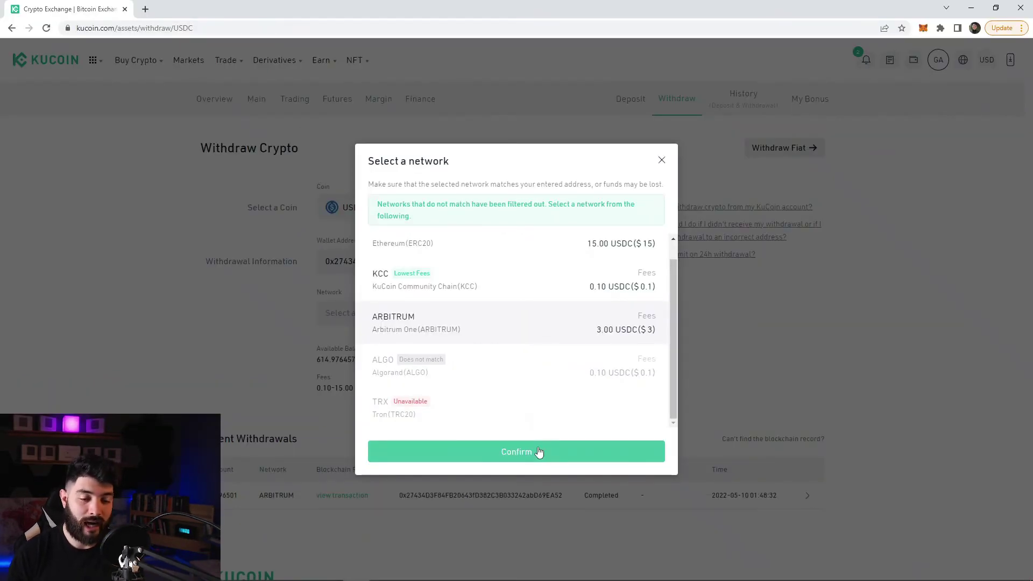
click(538, 451)
Step: Set the withdrawal amount to the full available 611.976457 USDC from the Main Account
click(407, 369)
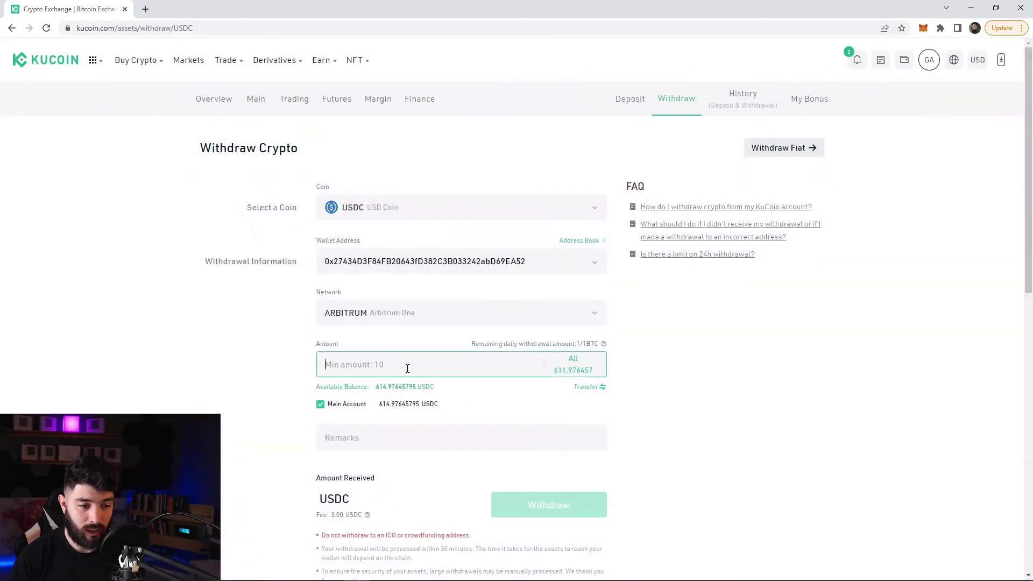
click(568, 374)
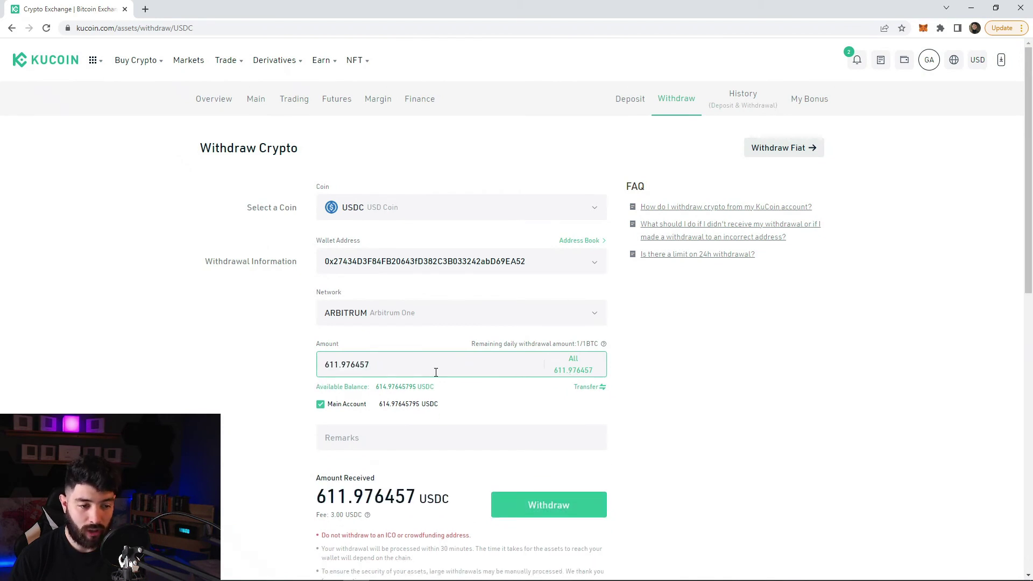
scroll(630, 401, down, 1)
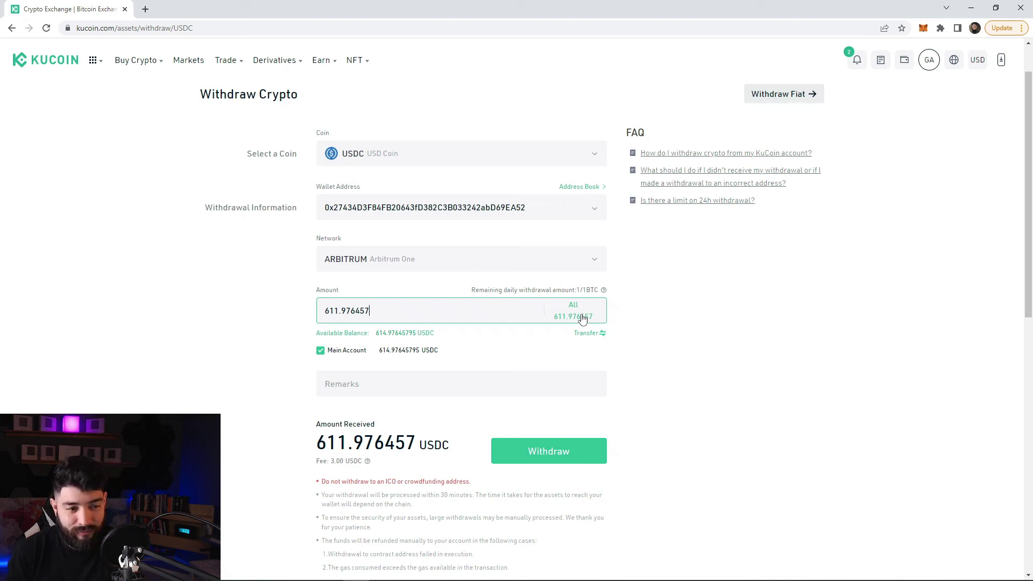
Step: Request and confirm the USDC withdrawal, complete the security verification with the trading password and SMS verification code, and submit it
click(581, 455)
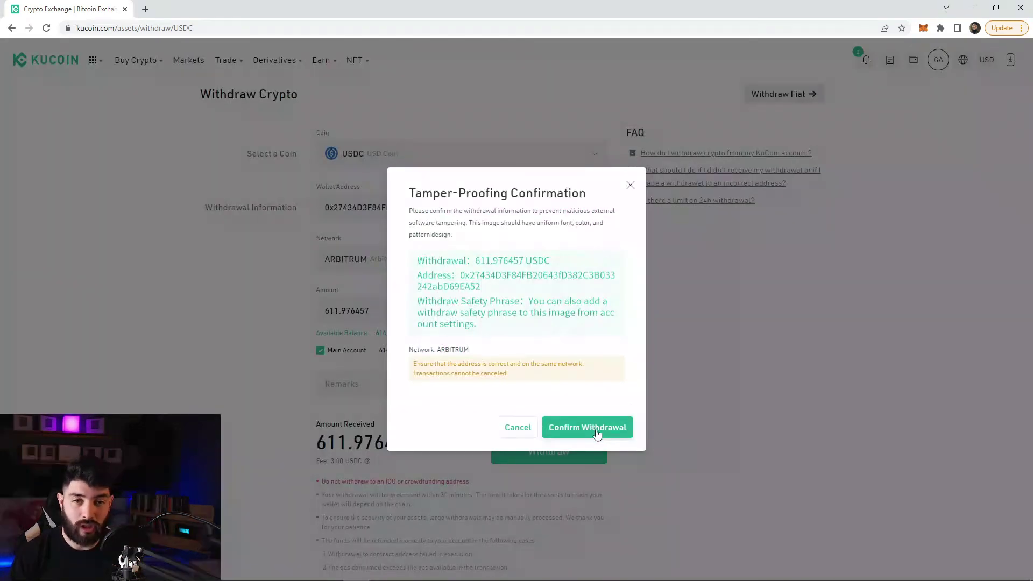
click(595, 434)
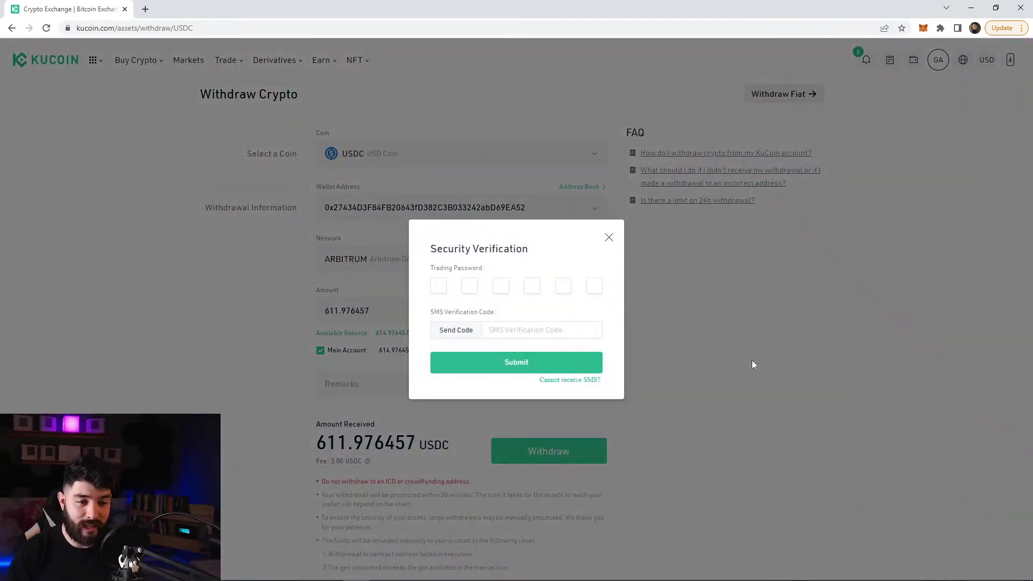
click(438, 287)
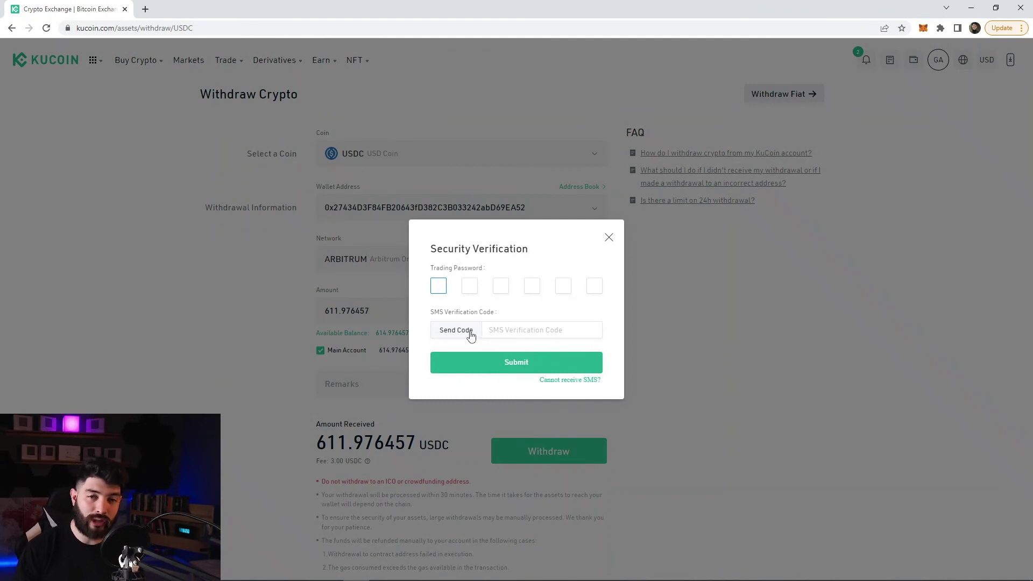
click(524, 362)
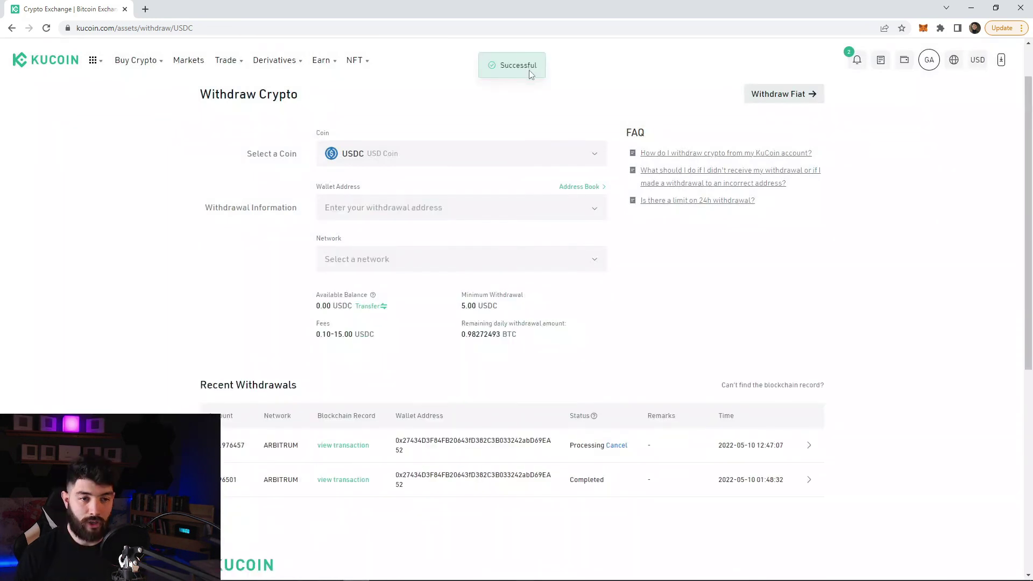